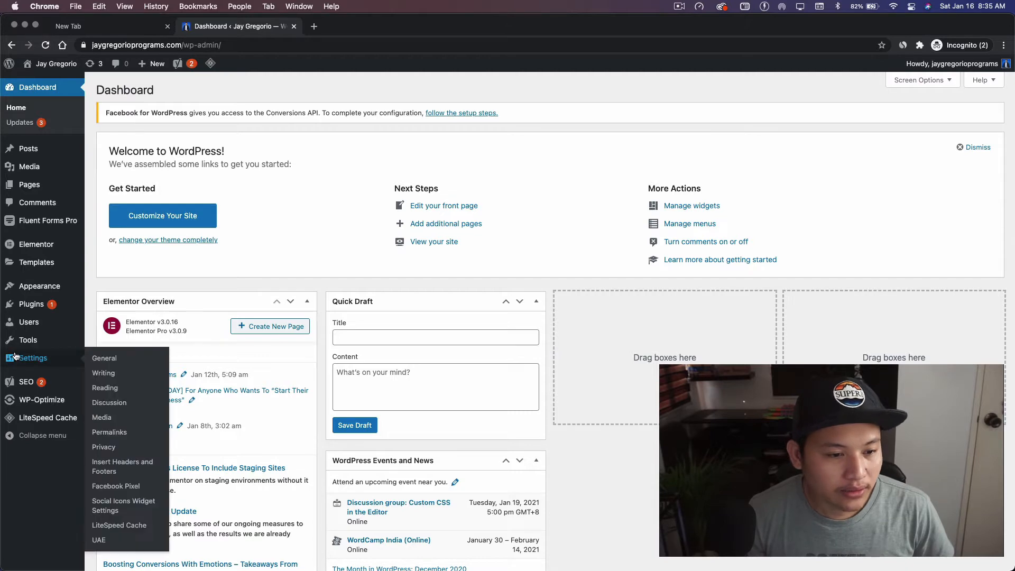
Step: Find the ManageWP Worker plugin in the WordPress plugin directory, then install and activate it
mouse_move(63, 307)
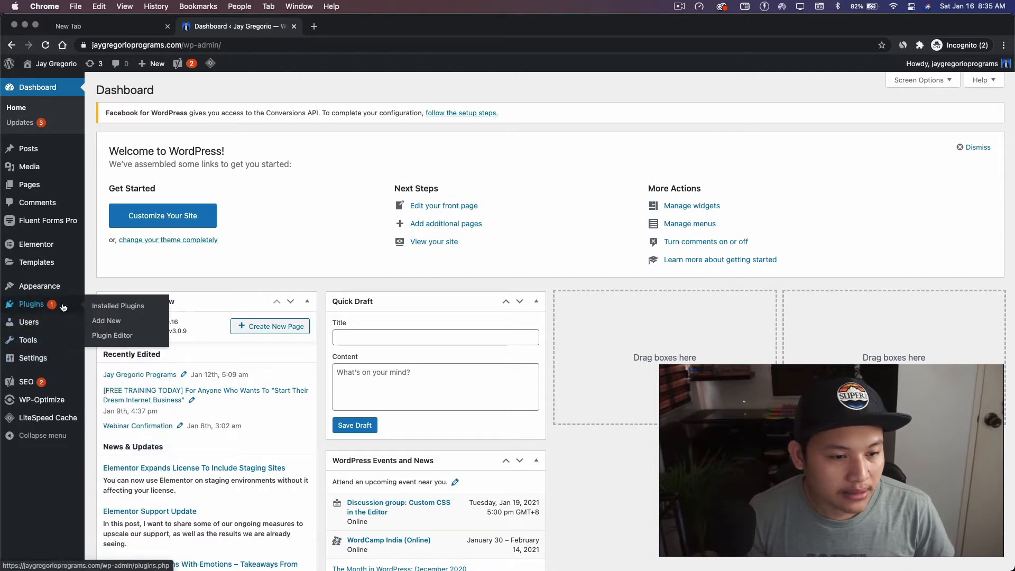
left_click(106, 322)
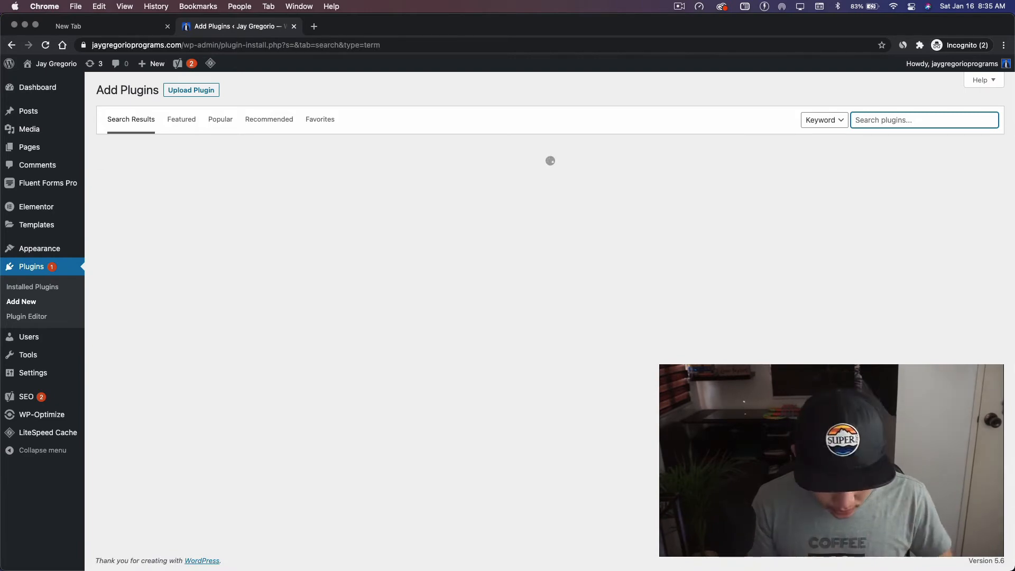
type("manage wp")
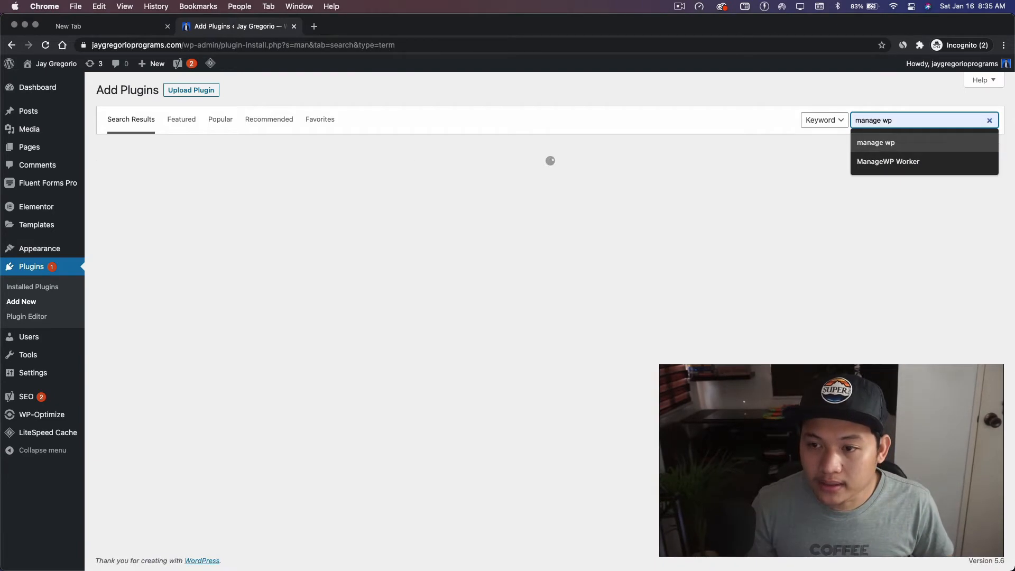
left_click(896, 160)
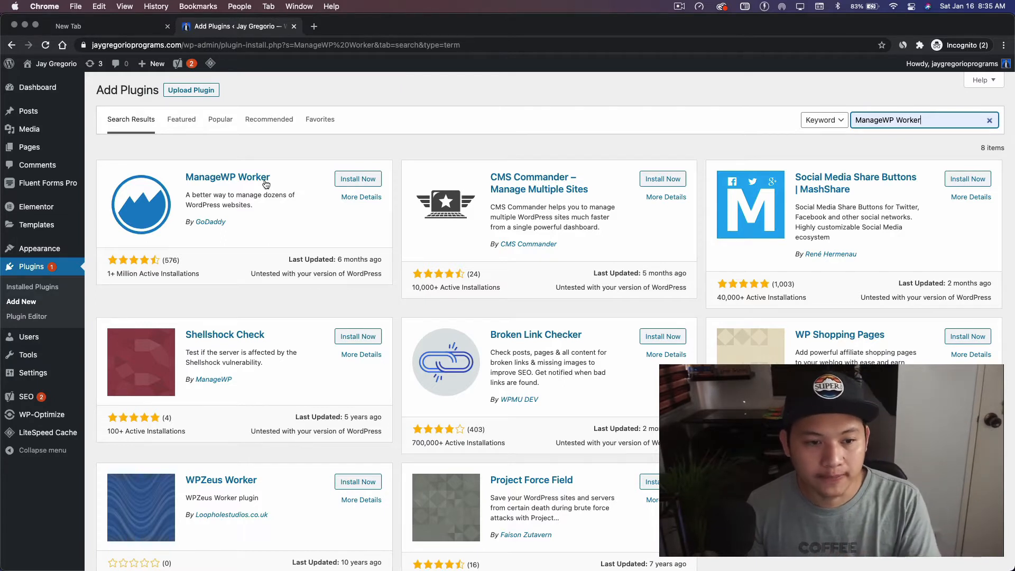
left_click(353, 181)
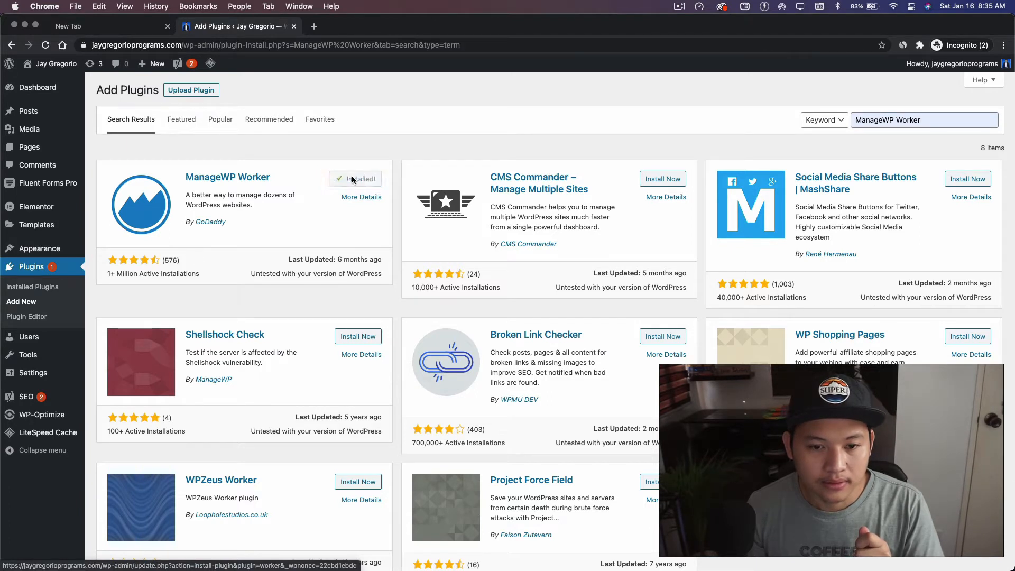
left_click(353, 180)
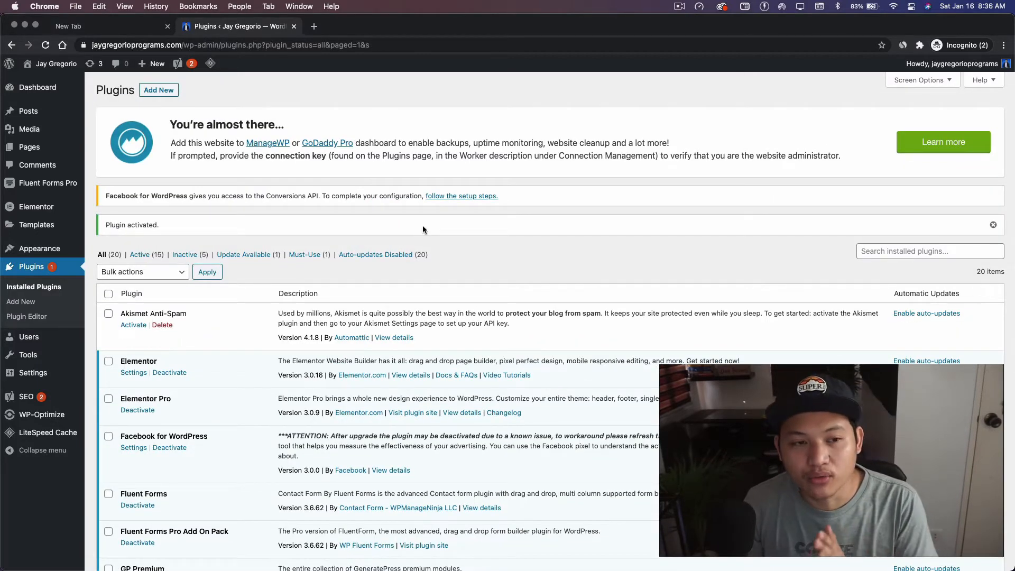
Step: Open the ManageWP website in a new tab from the ManageWP - Worker plugin's description and close the empty tab
scroll(423, 224, "down", 3)
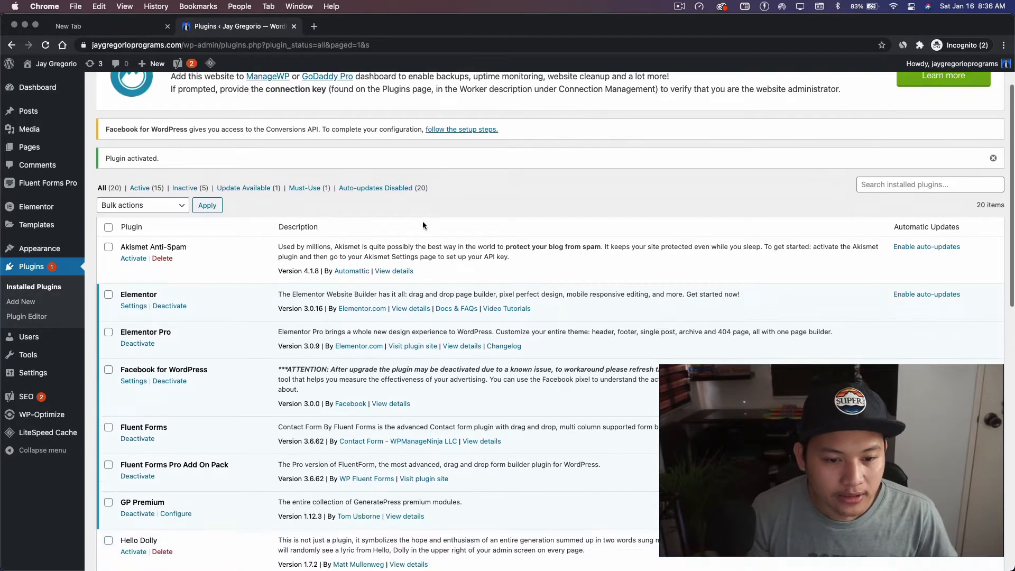
scroll(423, 225, "down", 7)
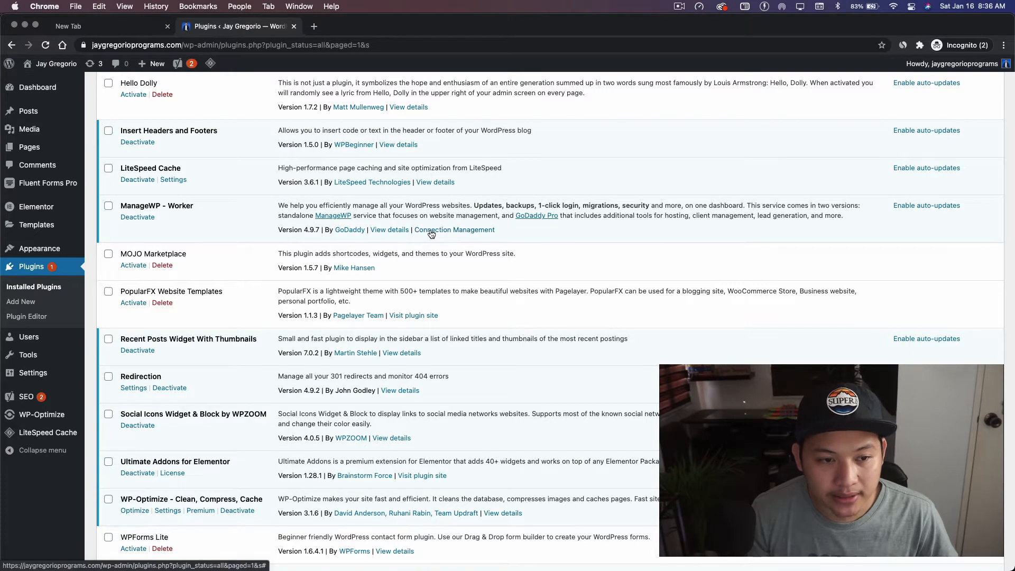
scroll(430, 233, "down", 1)
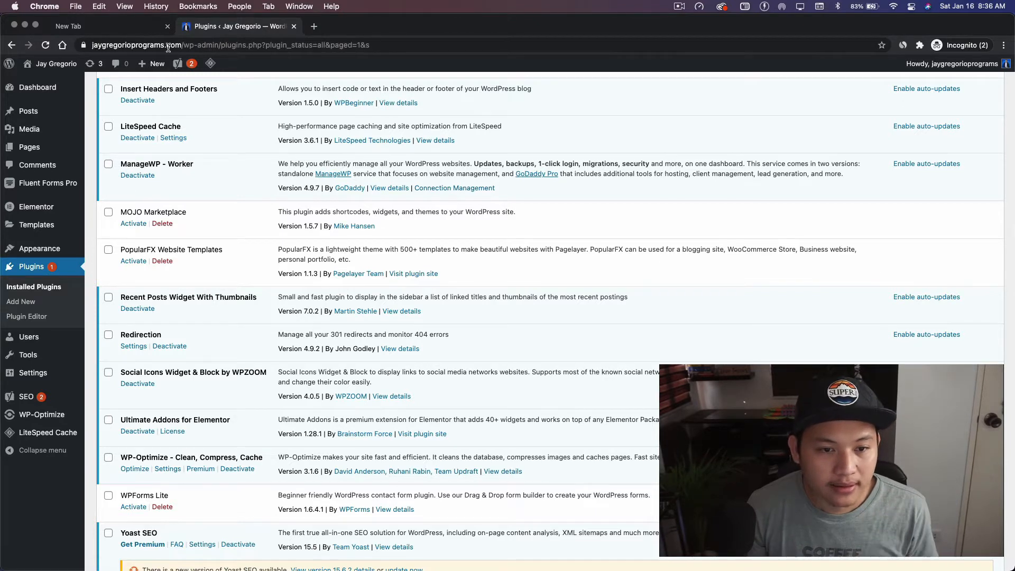
right_click(345, 179)
left_click(352, 180)
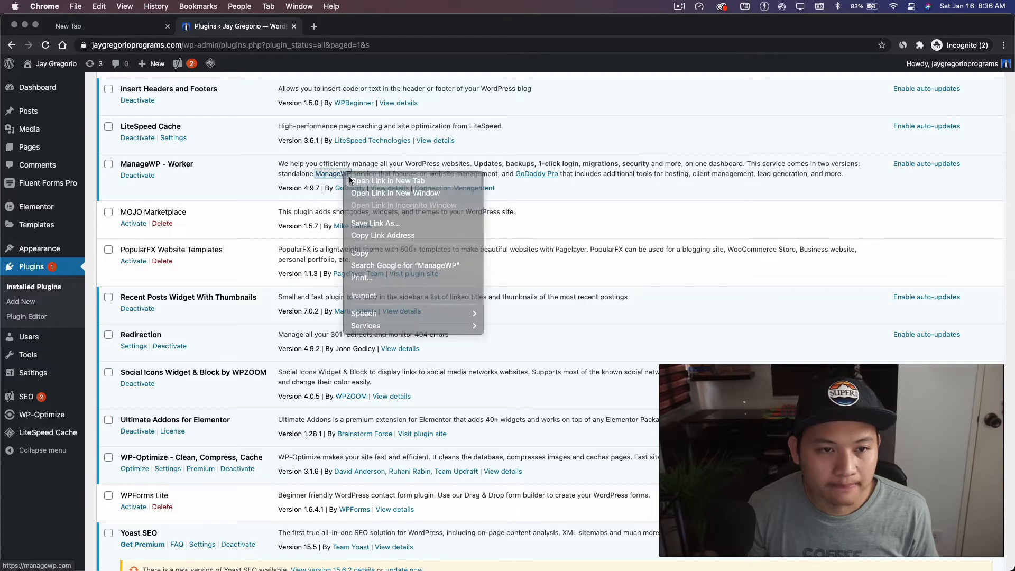
left_click(167, 26)
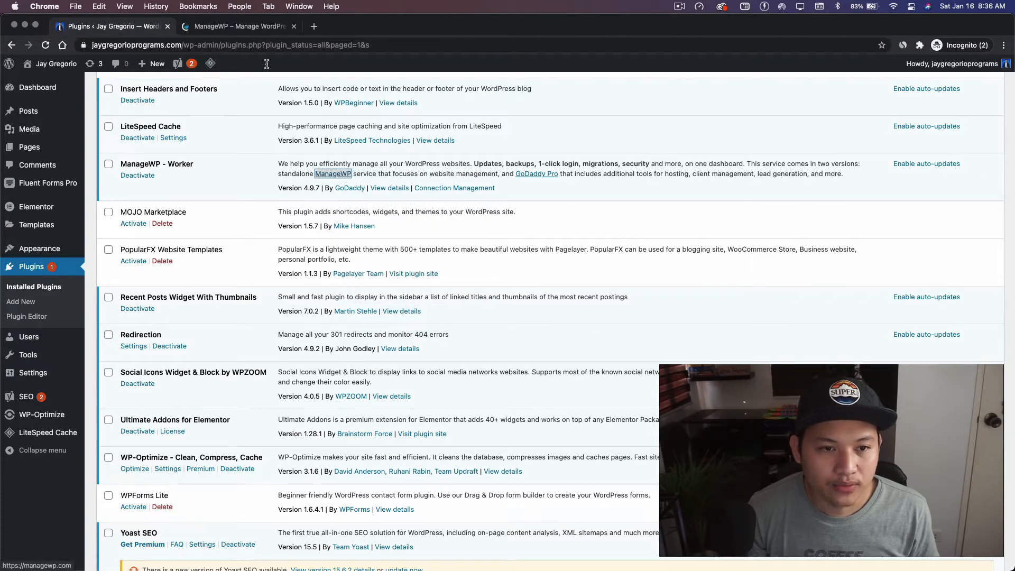
left_click(245, 32)
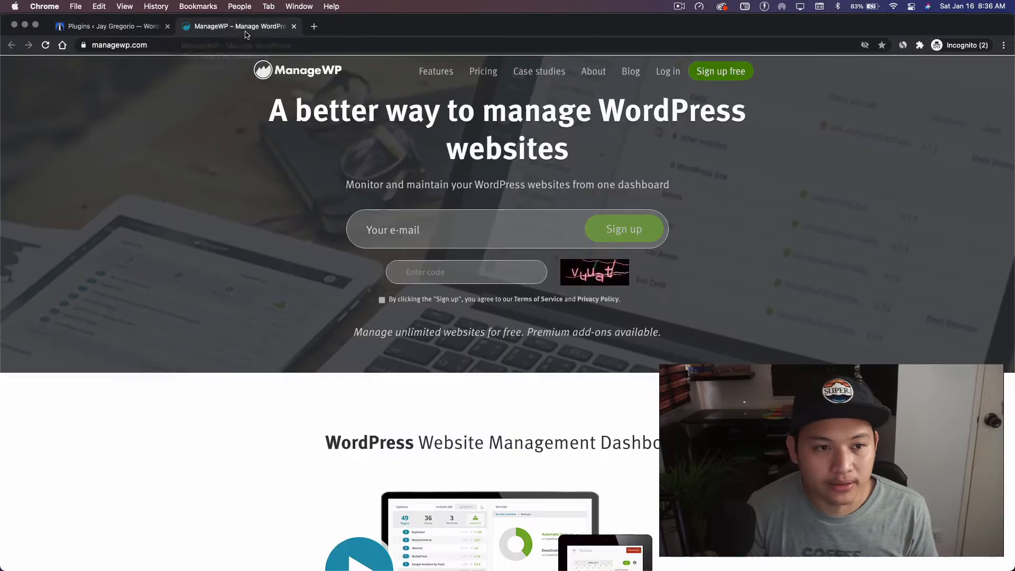
Step: View the free sign-up form on the ManageWP website and close it
left_click(129, 47)
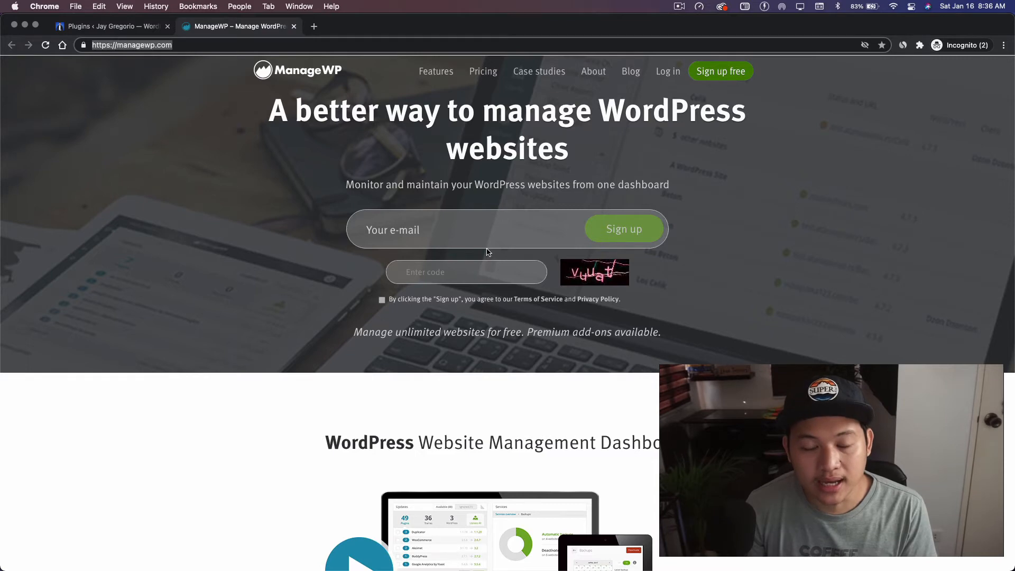
left_click(719, 78)
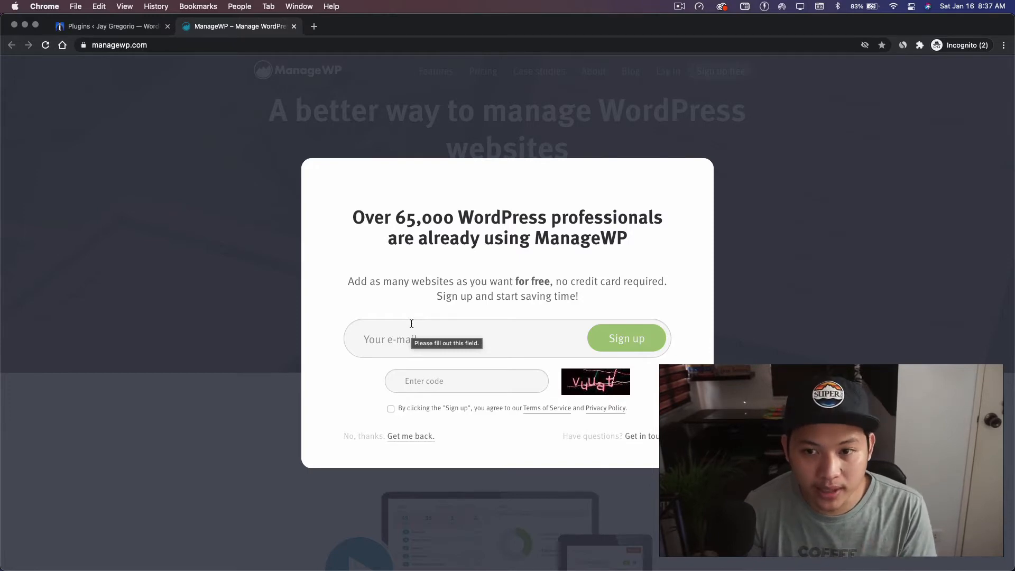
left_click(525, 127)
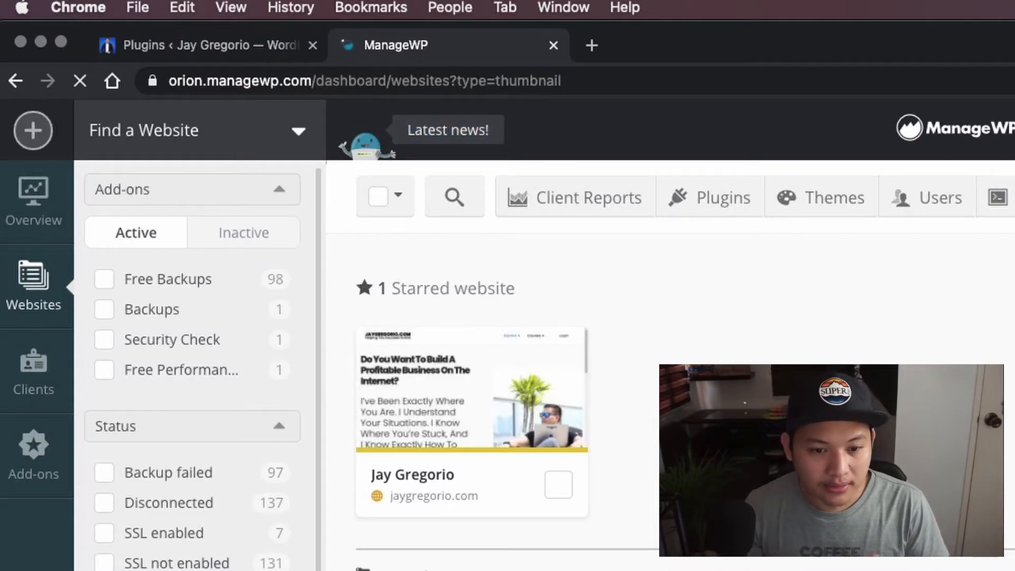
Step: Submit the WordPress site's root URL, copied from its admin page address, as a new website in ManageWP
left_click(34, 143)
left_click(74, 181)
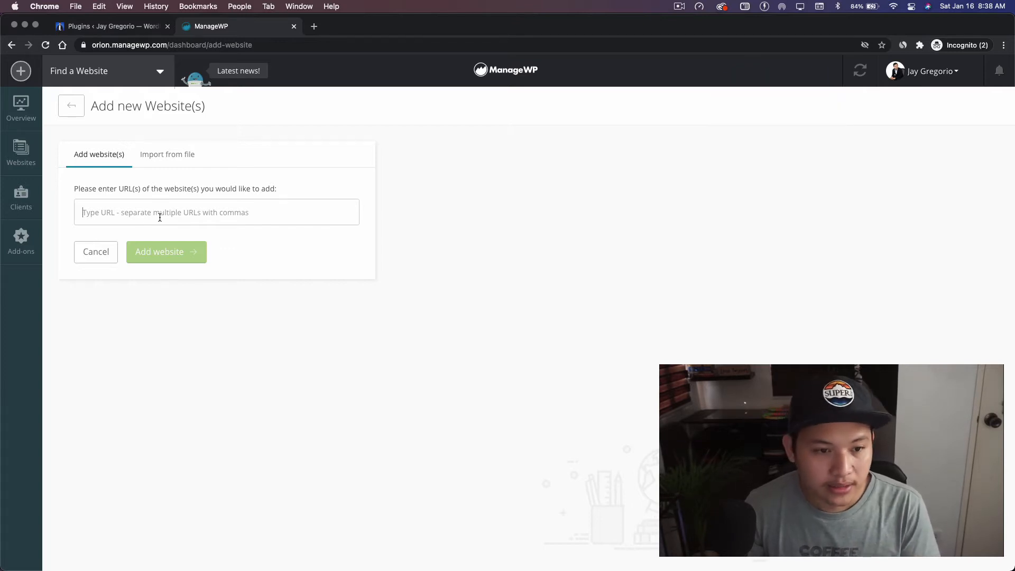
left_click(97, 27)
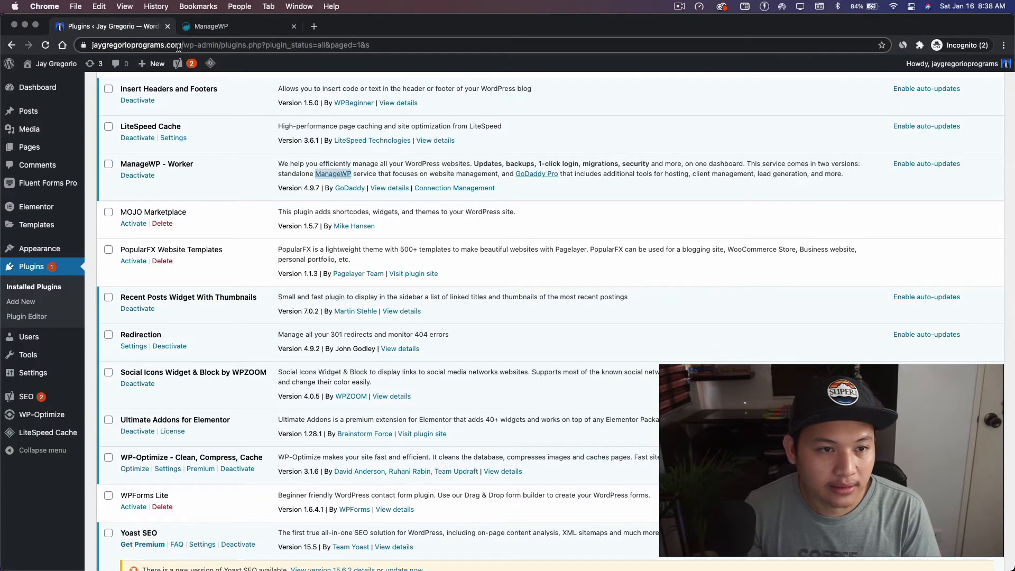
left_click_drag(182, 47, 90, 45)
key("super+c")
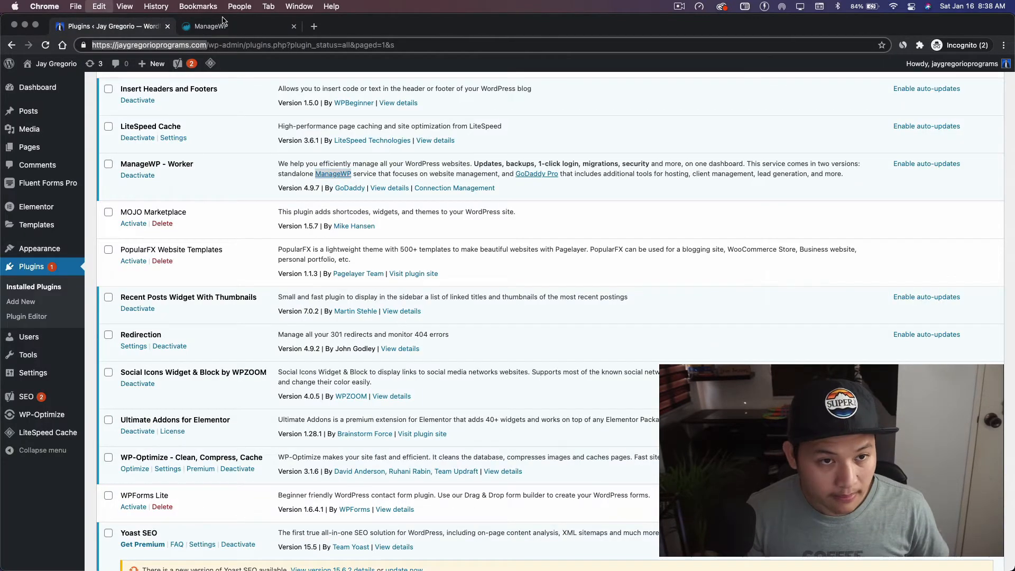
left_click(221, 24)
left_click(190, 218)
key("super+v")
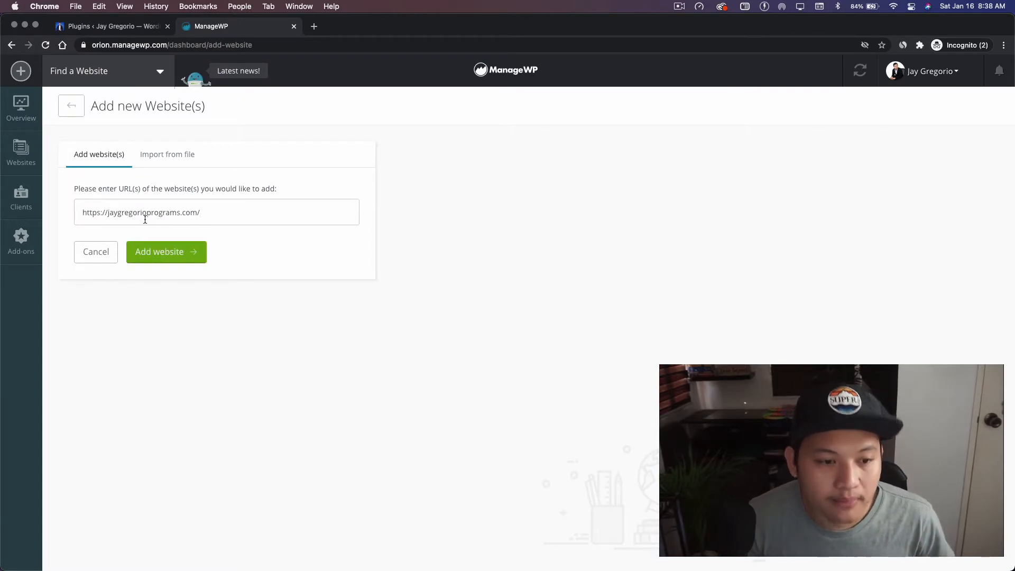
left_click(158, 259)
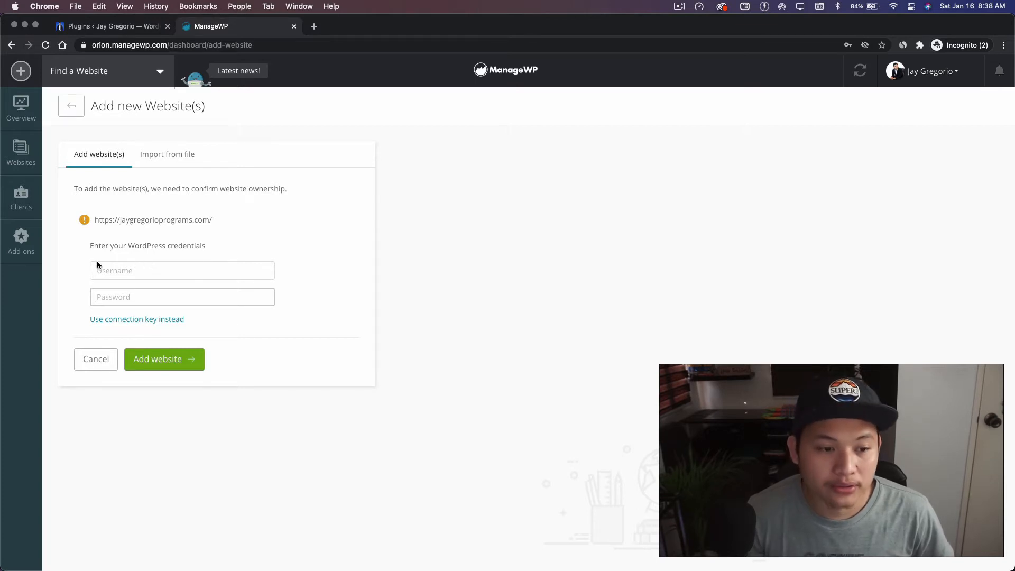
Step: Choose connection key verification and get the key from the ManageWP - Worker plugin's Connection Management in WordPress
left_click(131, 320)
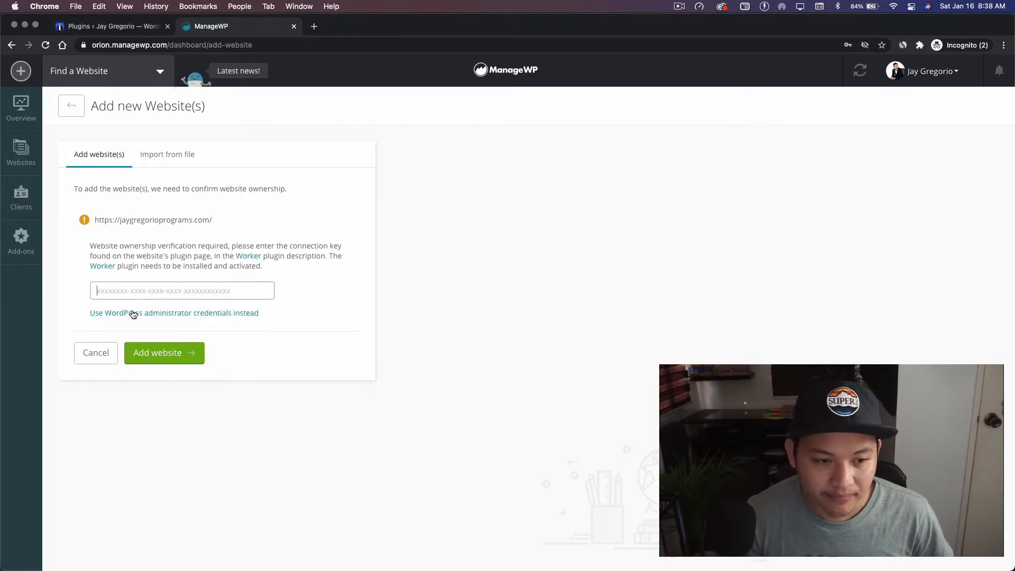
left_click(119, 30)
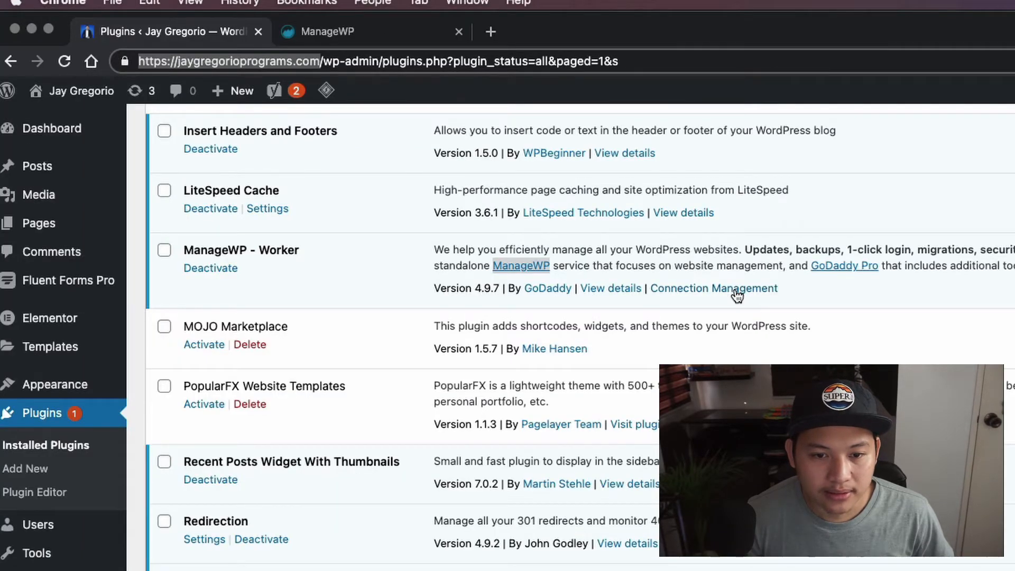
left_click(736, 290)
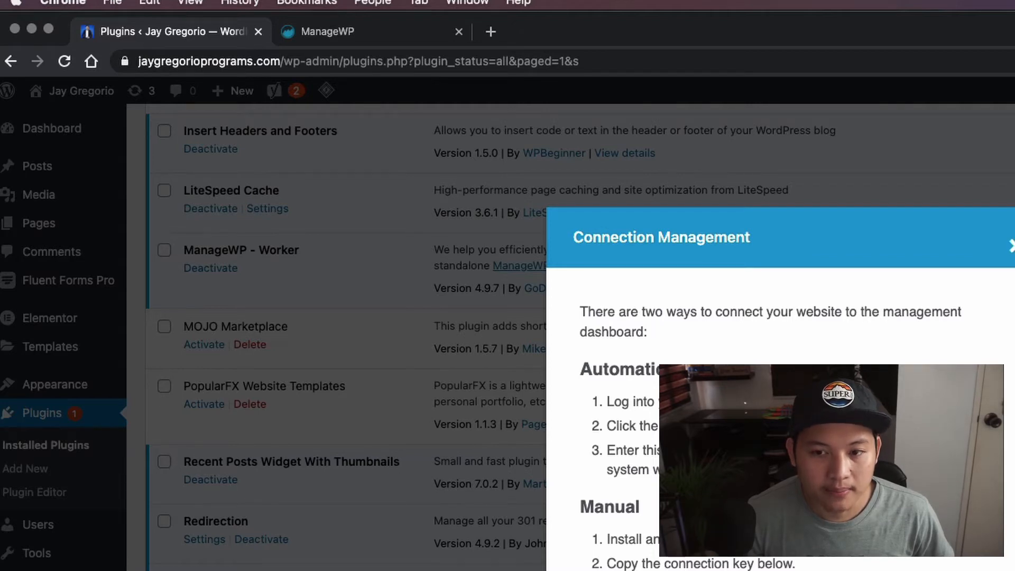
left_click(1011, 245)
Step: Paste the connection key into ManageWP's ownership verification field and add the website
left_click(405, 33)
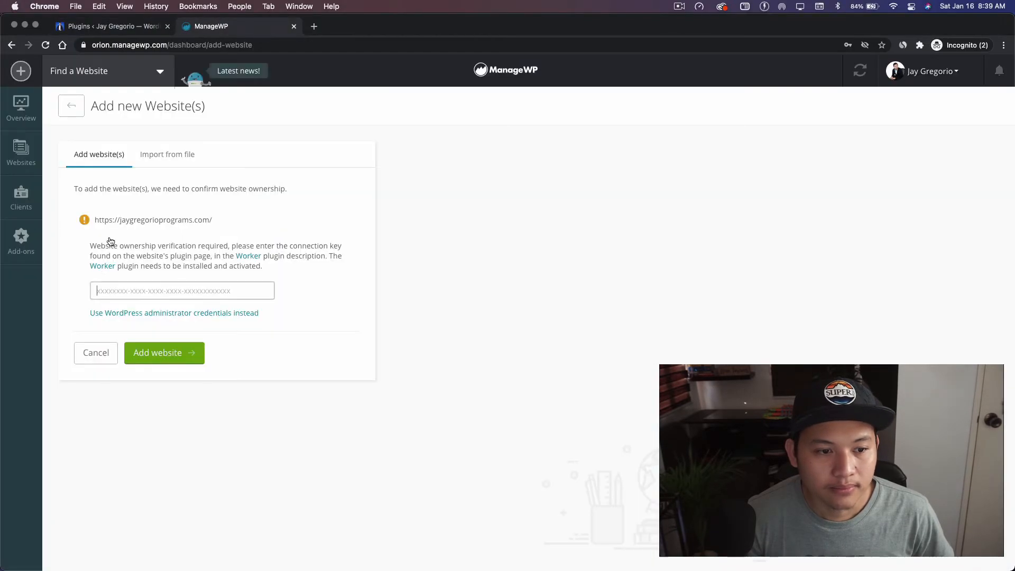
right_click(111, 294)
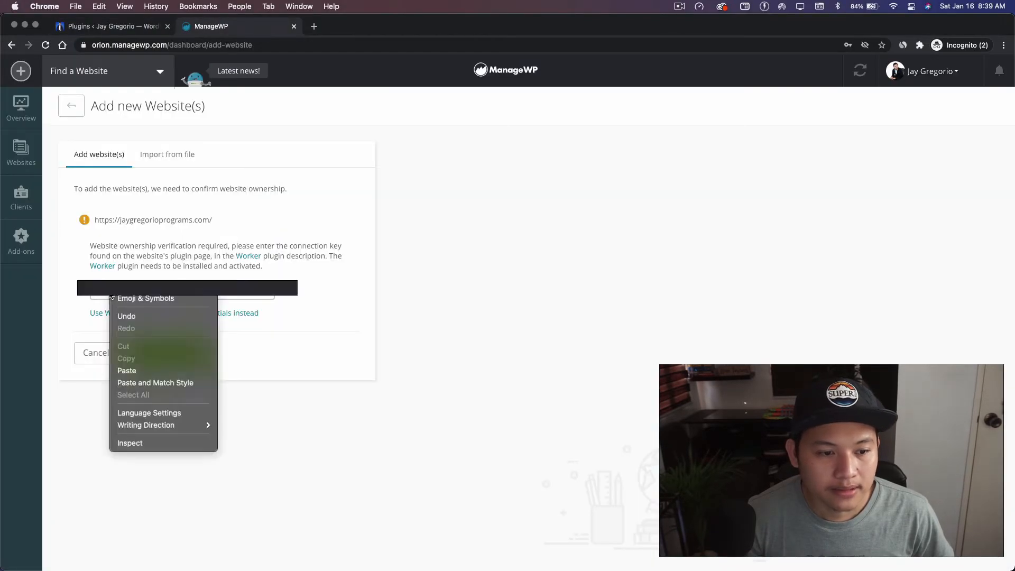
left_click(163, 367)
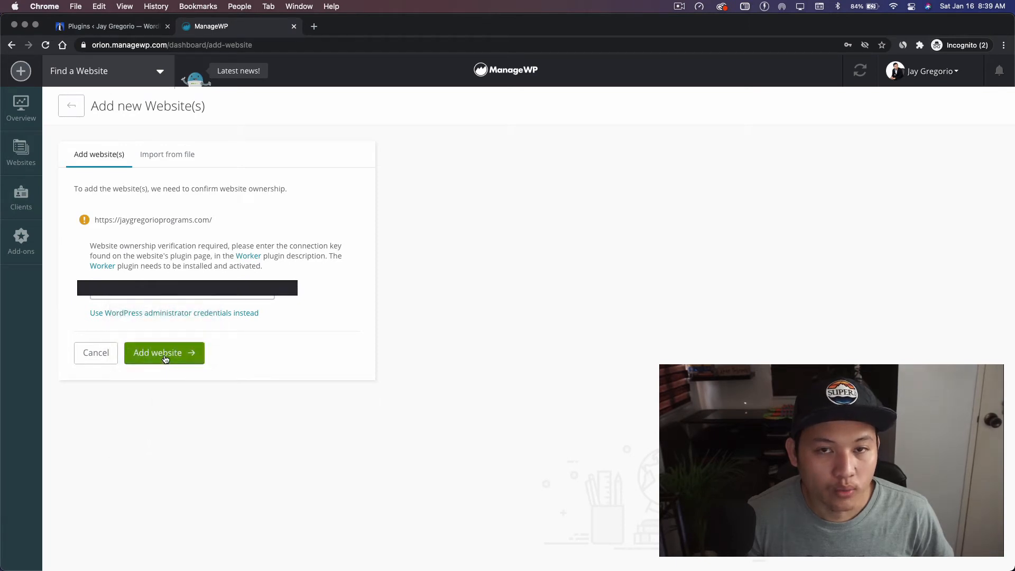
left_click(165, 359)
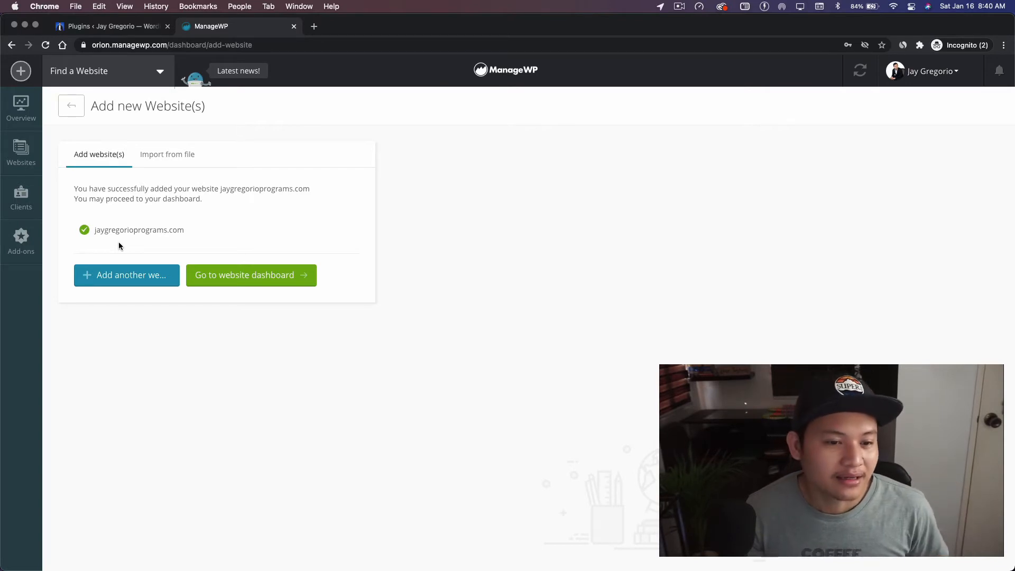
Step: Go to the added website's ManageWP dashboard and optimize its post revisions
left_click(232, 277)
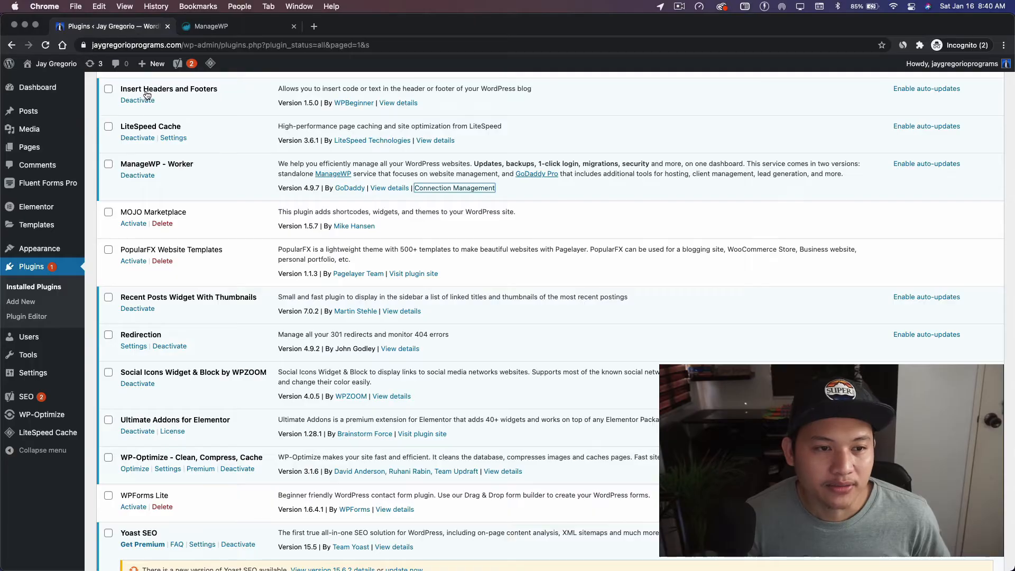
left_click(211, 26)
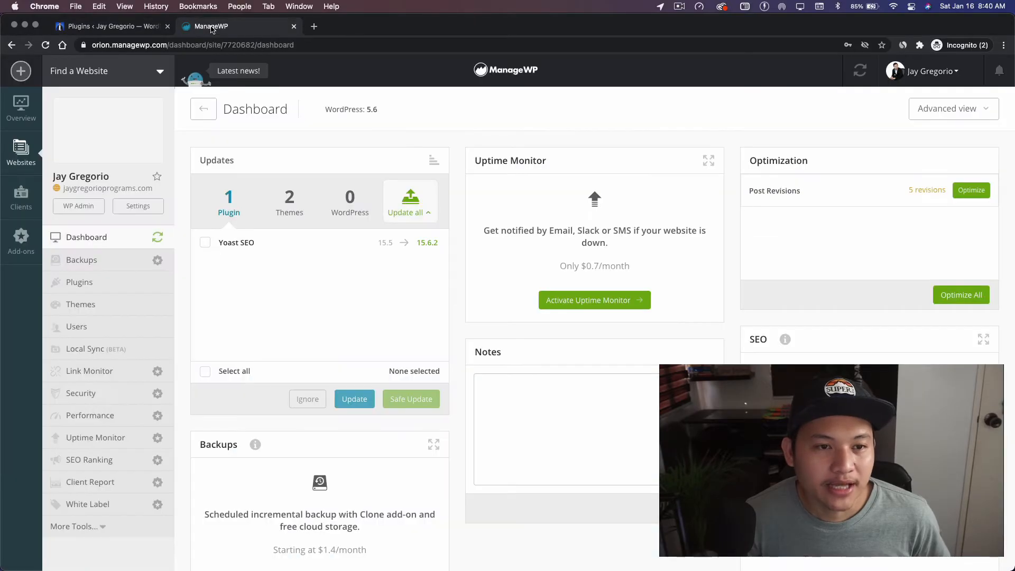
left_click(396, 210)
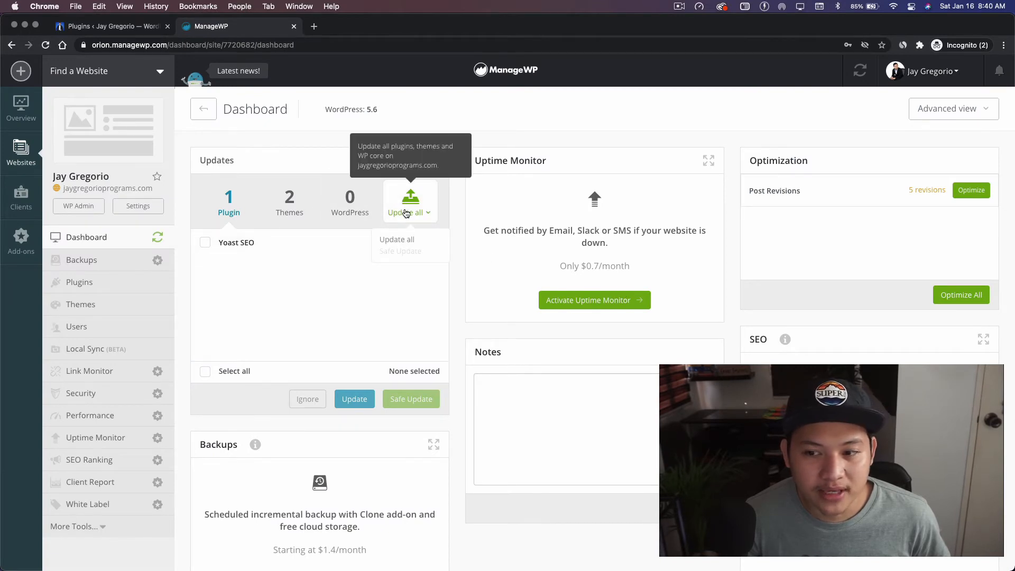
left_click(973, 191)
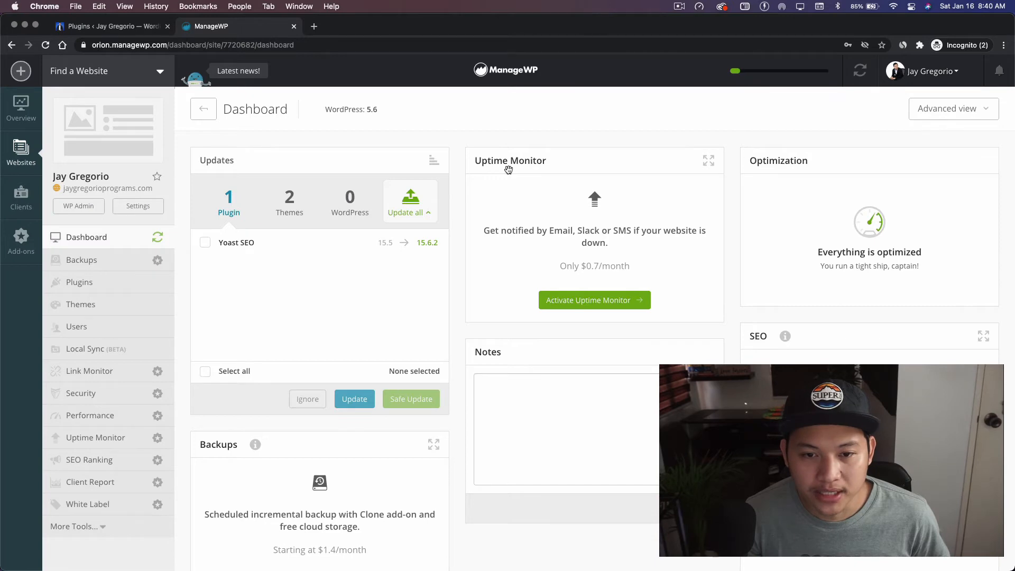
Step: Open the added website's Backups section and choose the Free backup plan for activation
scroll(411, 412, "down", 2)
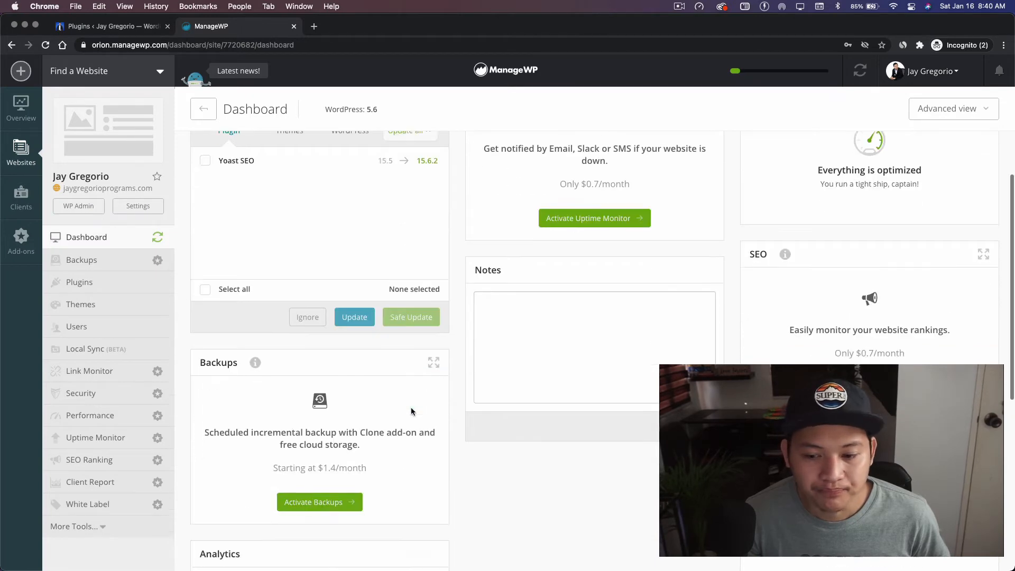
scroll(412, 411, "down", 5)
scroll(411, 411, "up", 7)
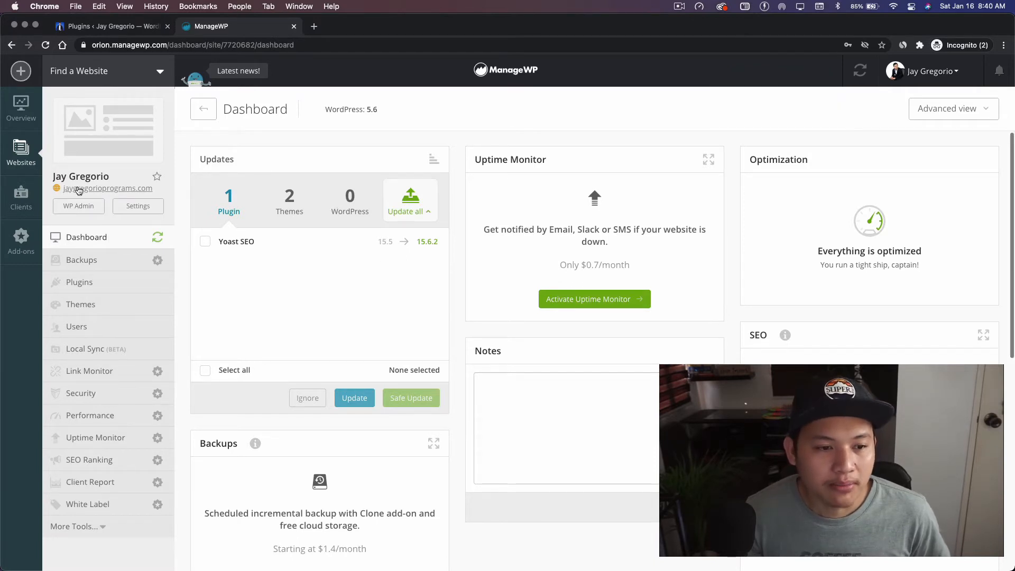
left_click(78, 264)
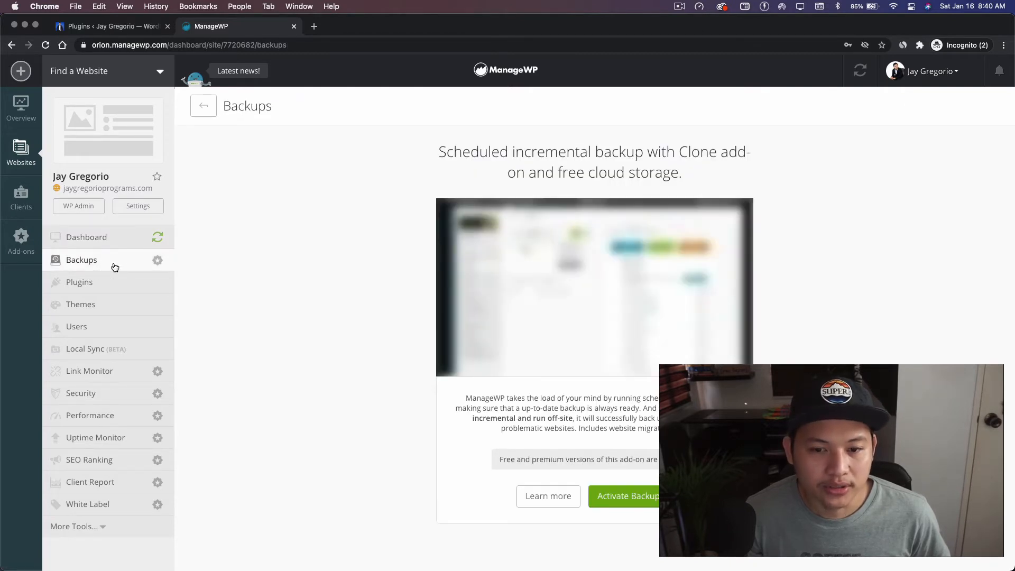
left_click(630, 505)
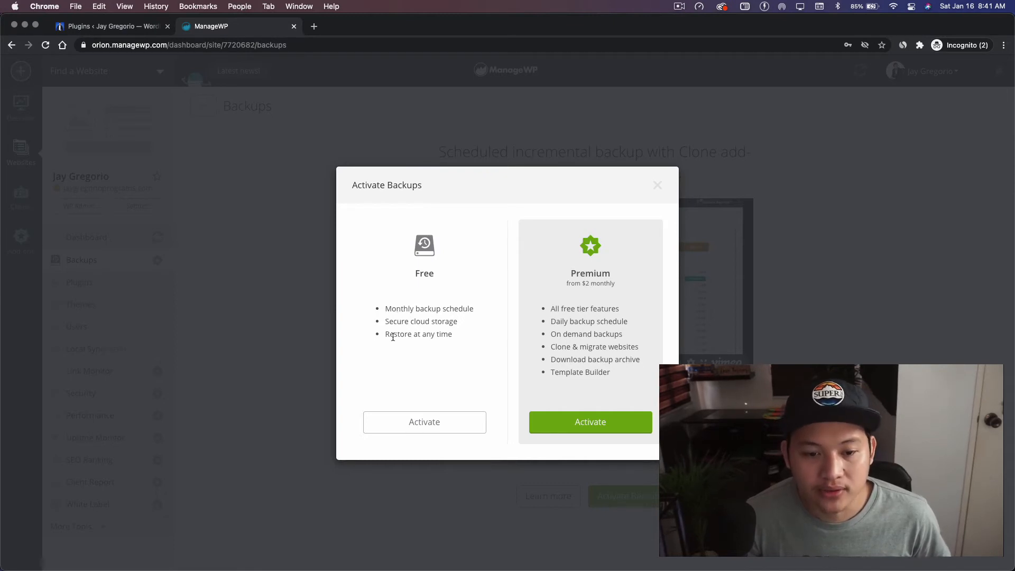
left_click_drag(386, 308, 496, 343)
left_click(399, 322)
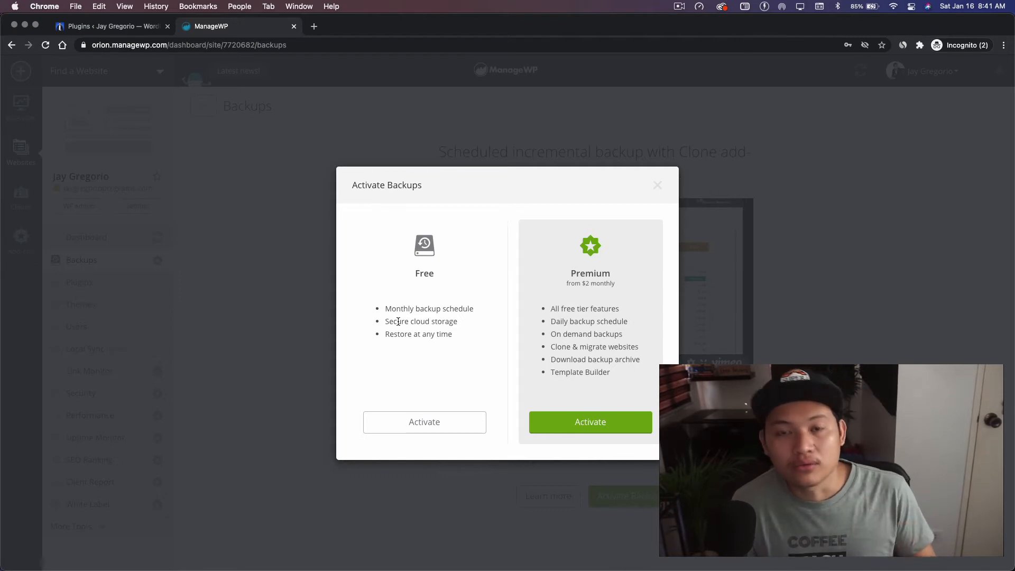
left_click(430, 421)
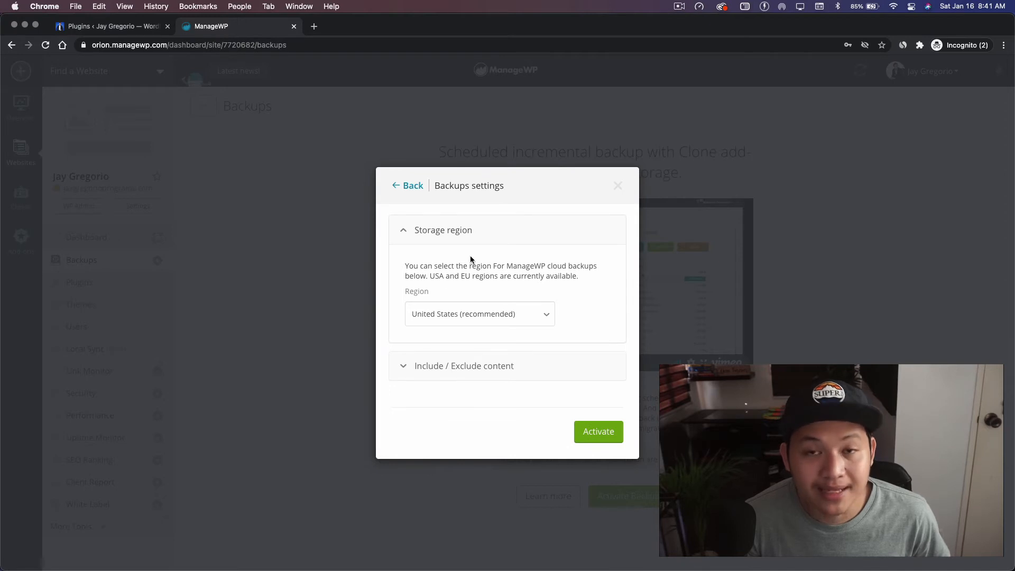
Step: Keep the storage region as United States (recommended), check the content to include or exclude, and activate the free backups
left_click(524, 314)
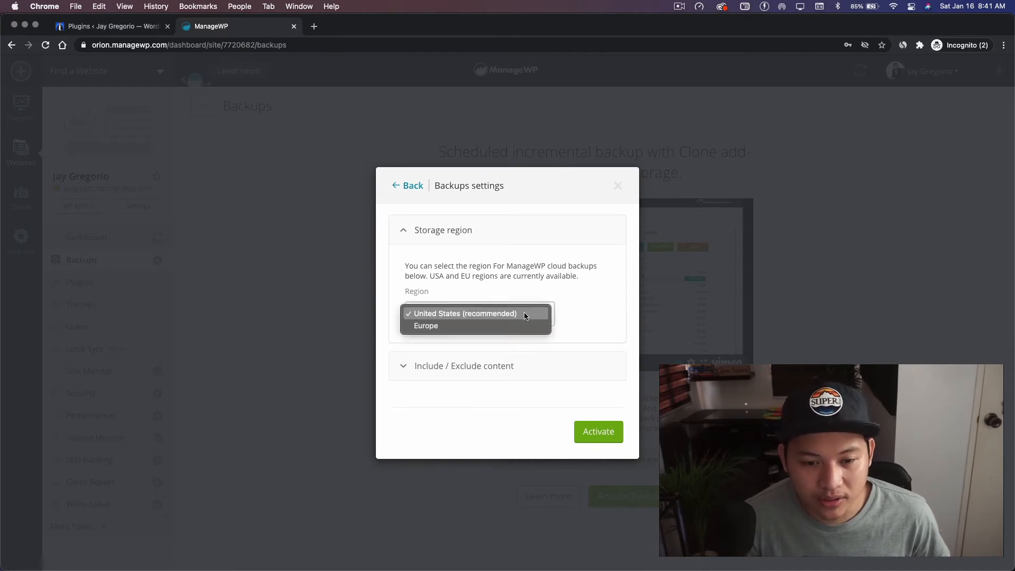
left_click(487, 314)
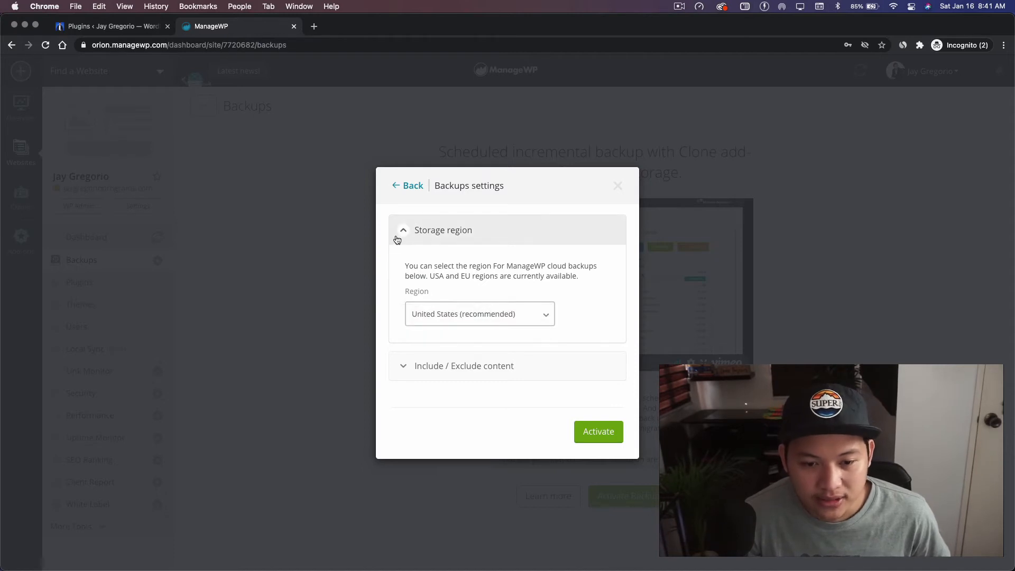
left_click(438, 366)
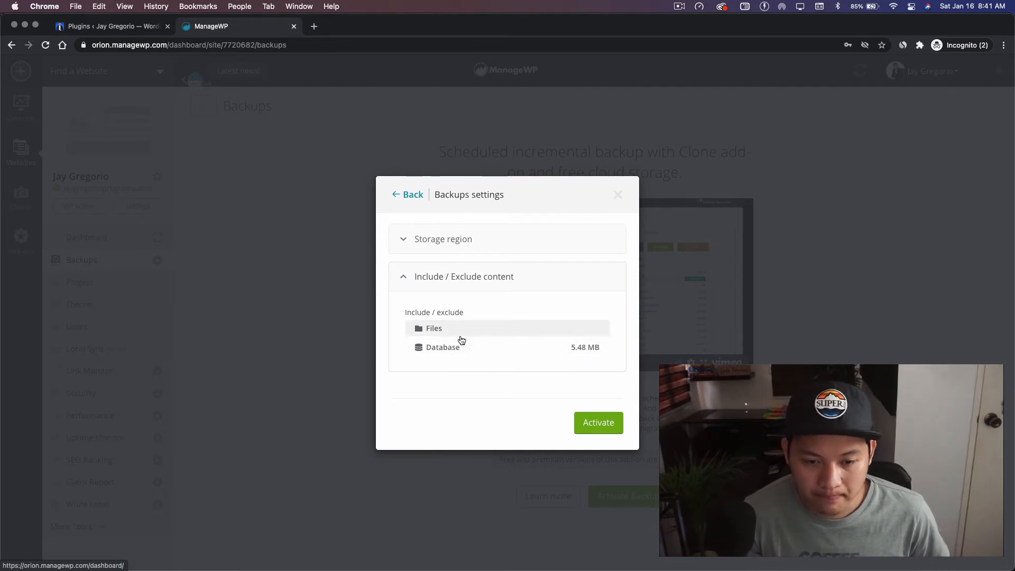
left_click(601, 429)
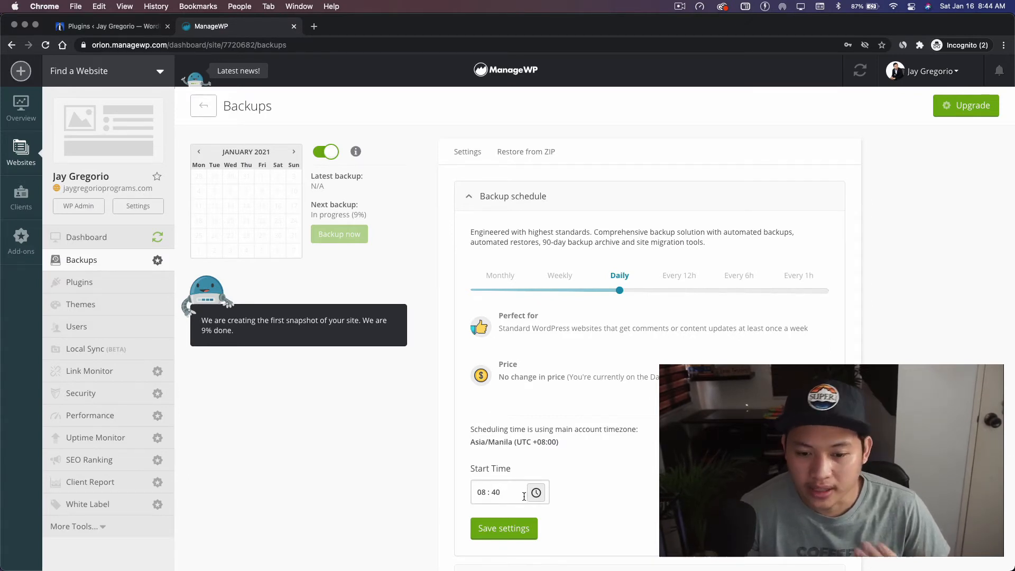
Step: Save the backup schedule as Monthly with start time 08:40 on date 17, dismissing the paid backup add-on offer
left_click(493, 535)
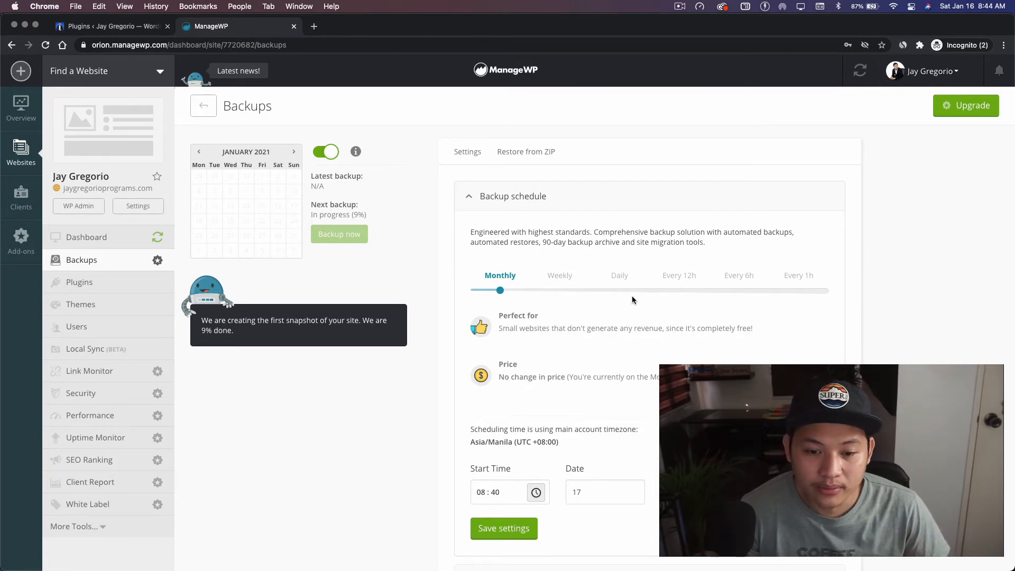
left_click(988, 109)
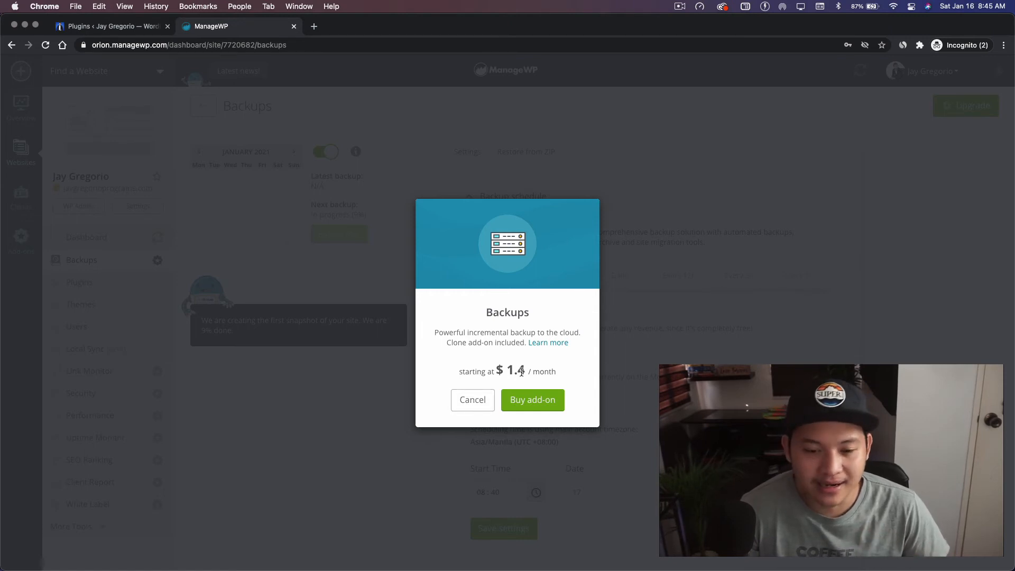
left_click(475, 408)
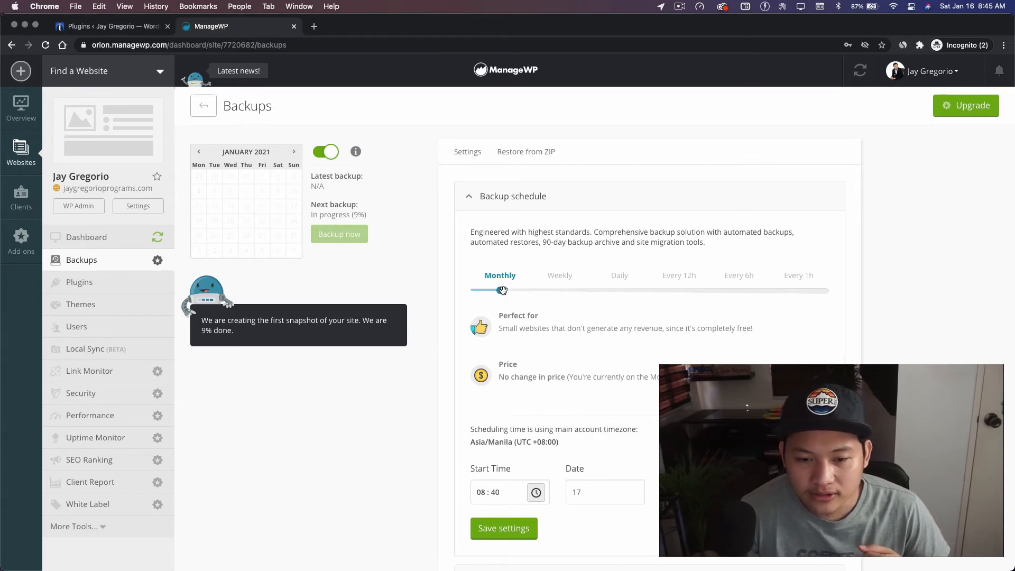
left_click(497, 529)
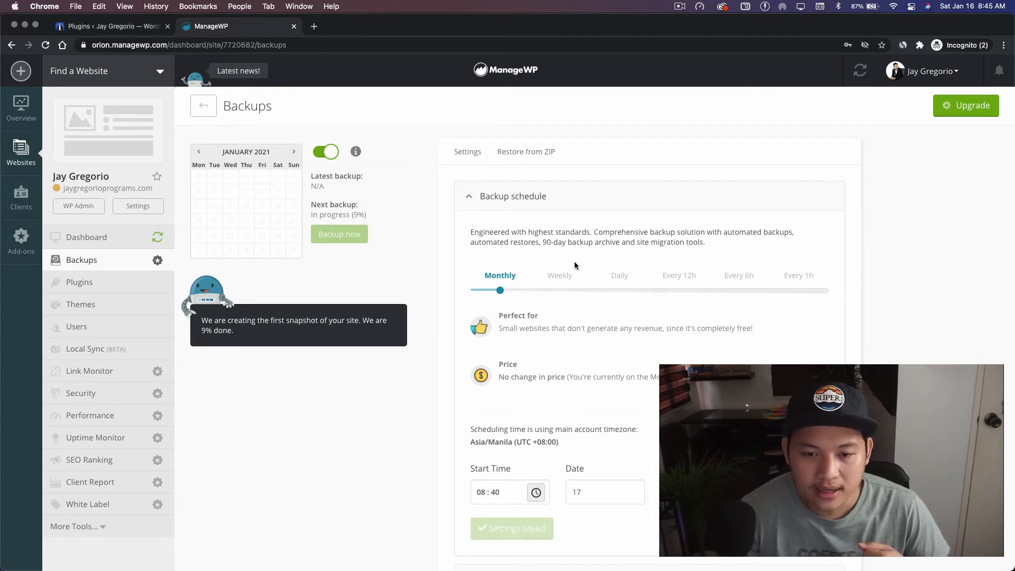
Step: Preview the Weekly backup schedule's price and return the schedule to Monthly
left_click(479, 291)
left_click_drag(501, 291, 560, 291)
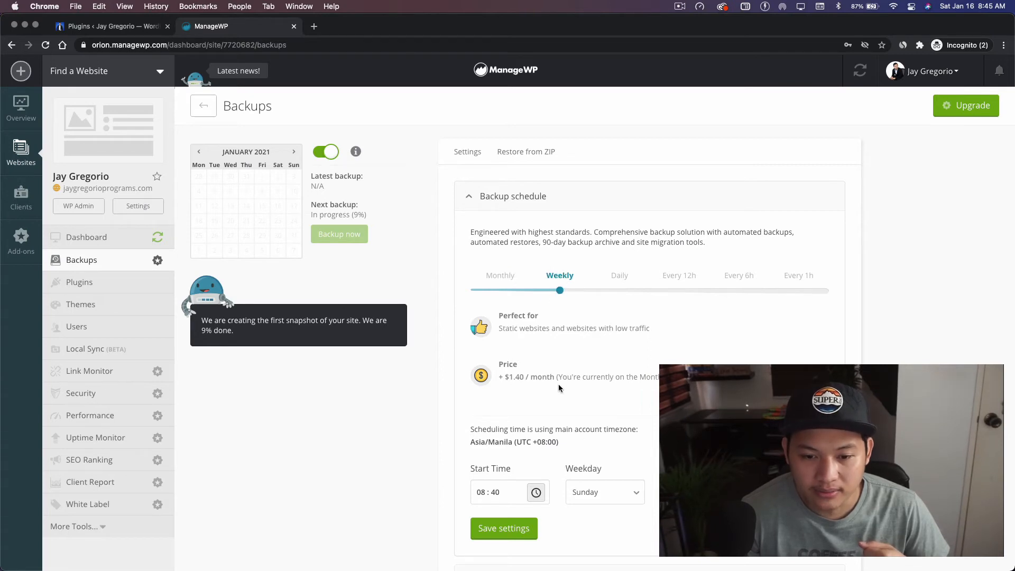
left_click(490, 292)
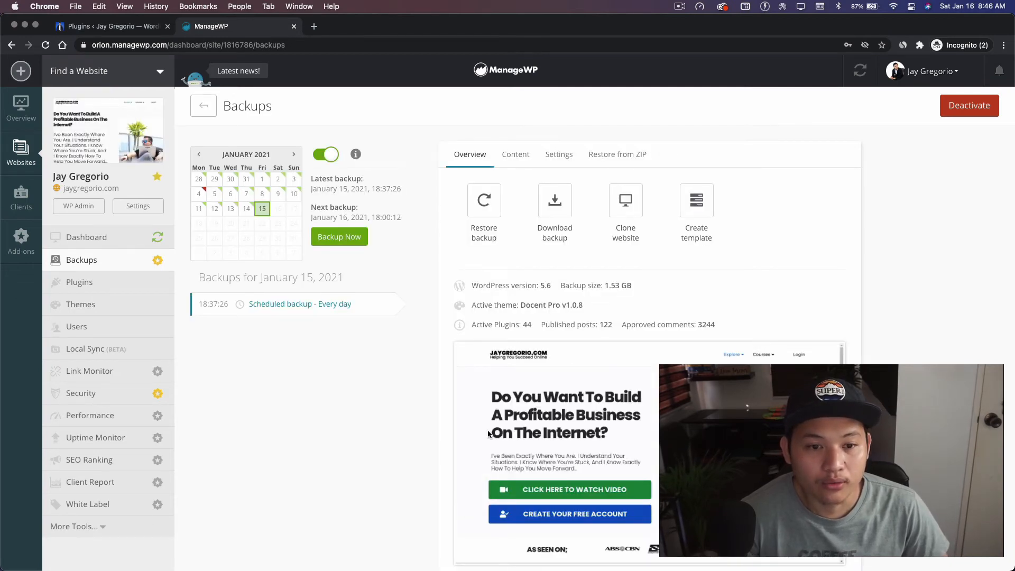
Step: Examine the backup overview and Backup schedule settings of the other website that has premium daily backups
scroll(488, 388, "down", 1)
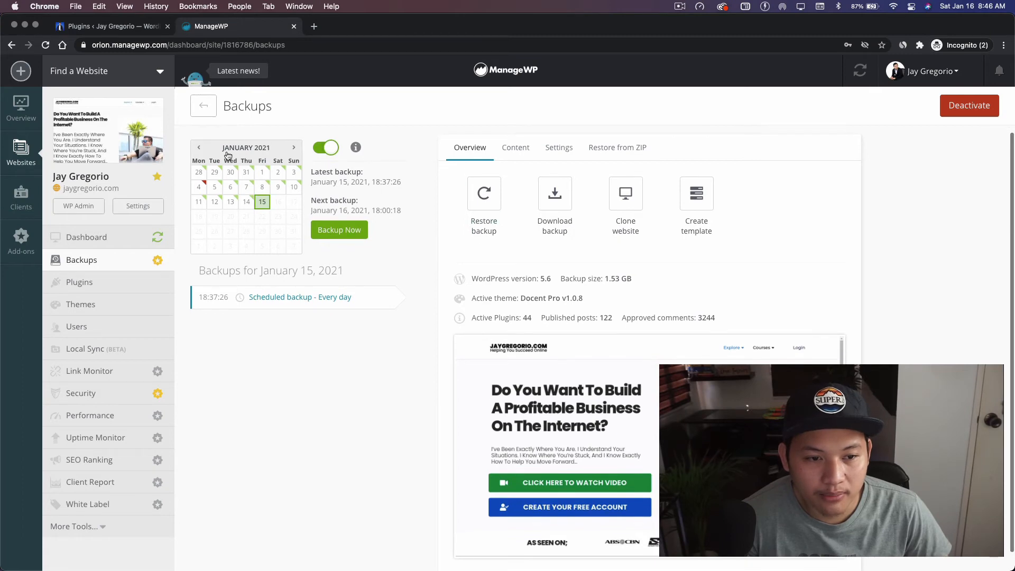
scroll(263, 370, "up", 1)
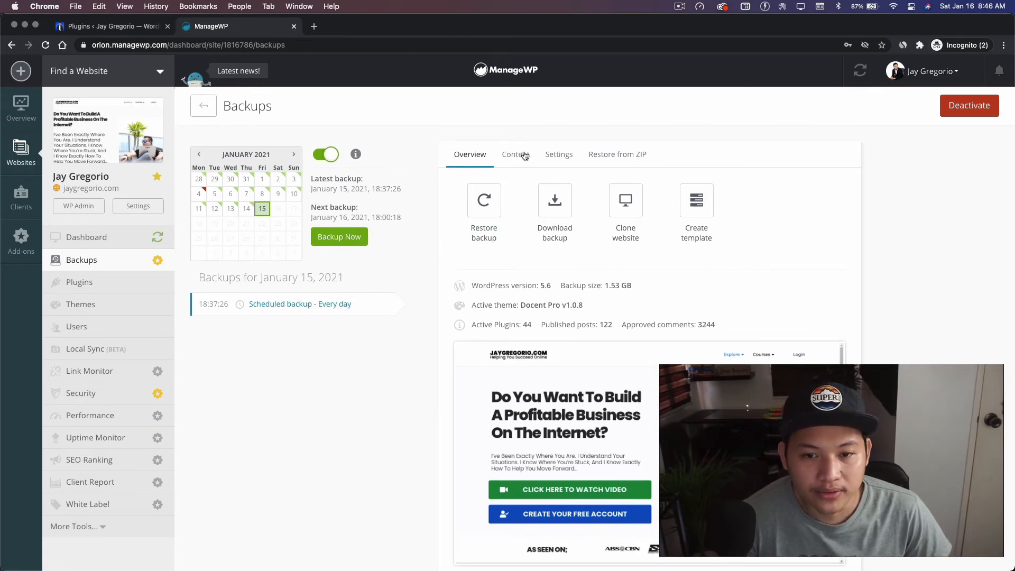
left_click(556, 156)
scroll(627, 382, "down", 1)
scroll(582, 370, "down", 2)
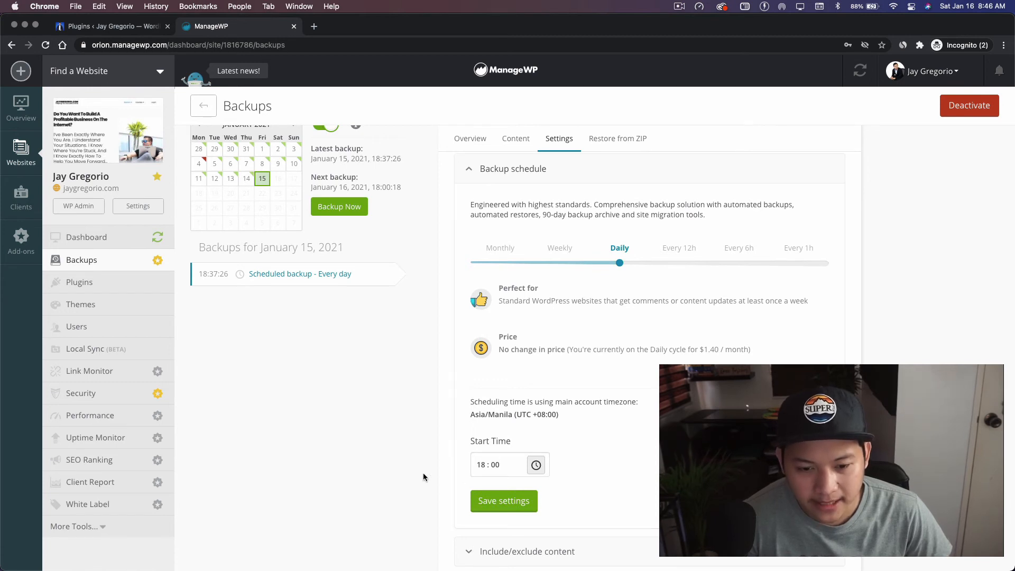
scroll(421, 476, "up", 2)
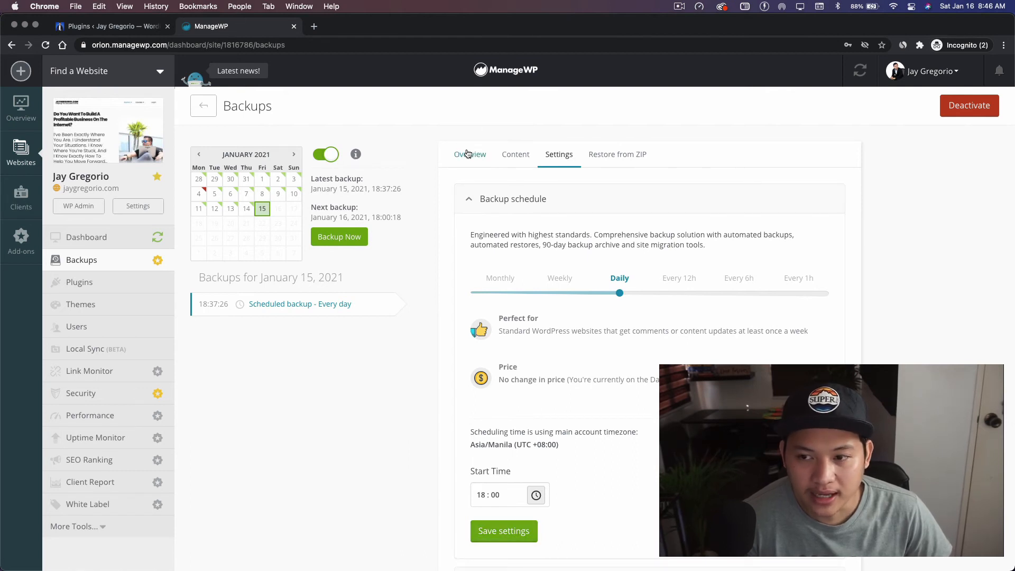
scroll(501, 123, "down", 1)
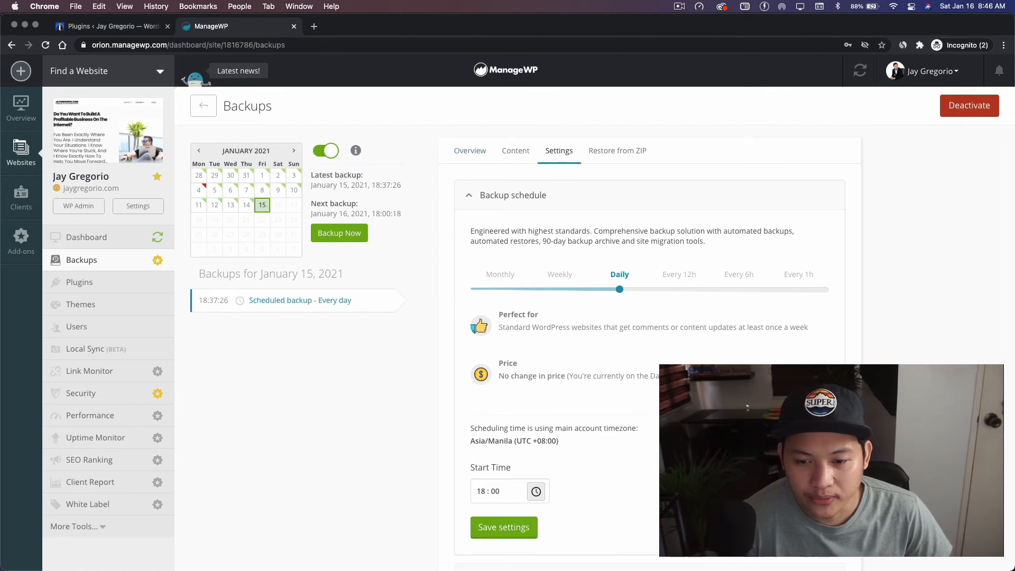
scroll(345, 484, "down", 5)
scroll(345, 483, "up", 5)
scroll(345, 484, "down", 5)
scroll(346, 487, "up", 5)
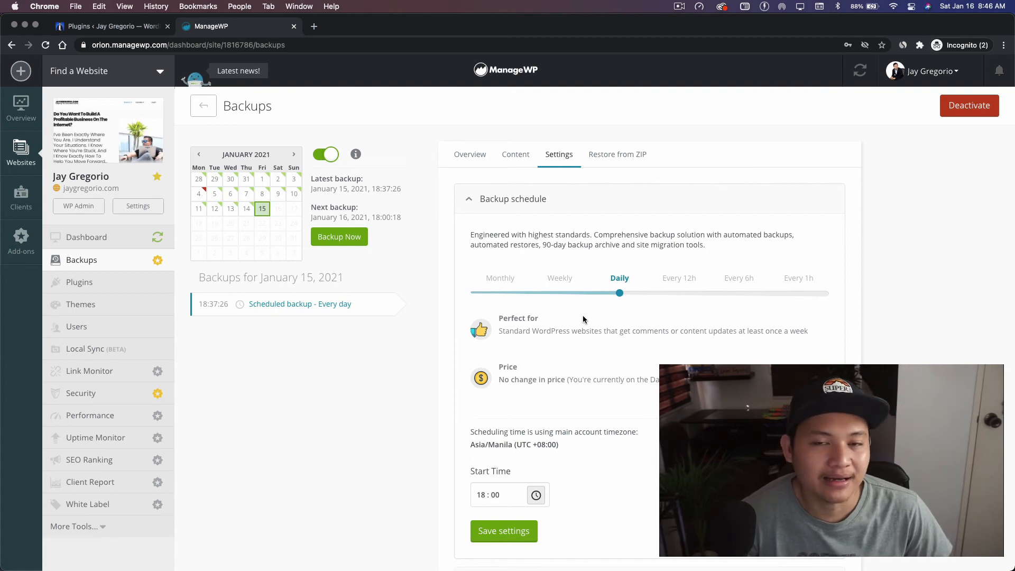
Step: Start an on-demand backup of this website named "8:47am"
left_click(332, 239)
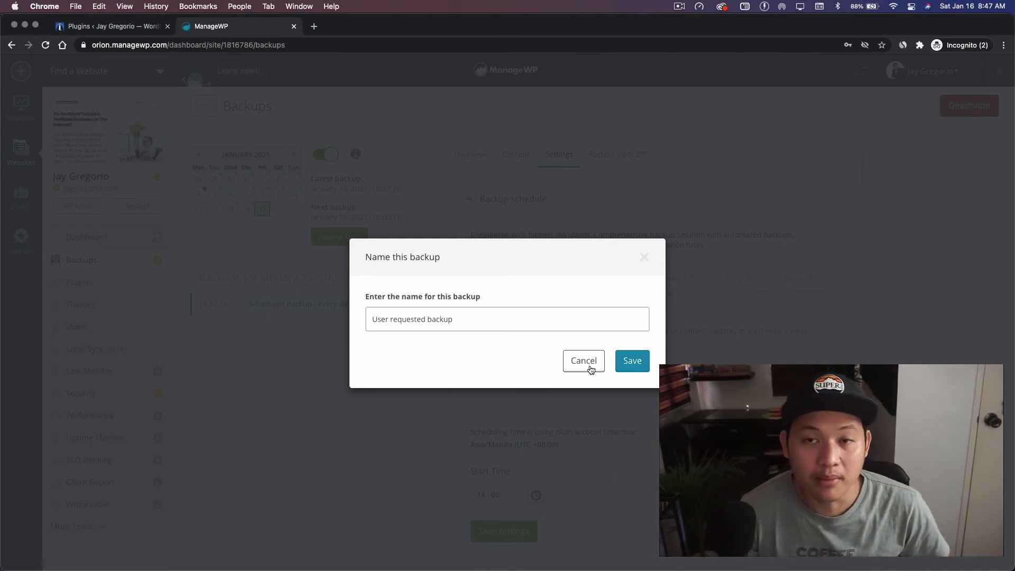
triple_click(505, 318)
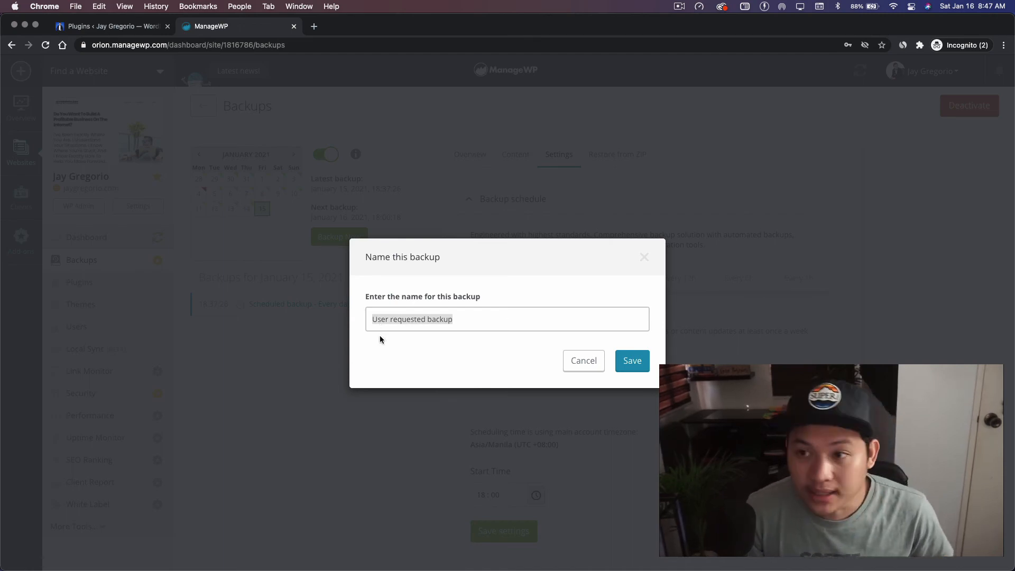
type("8:")
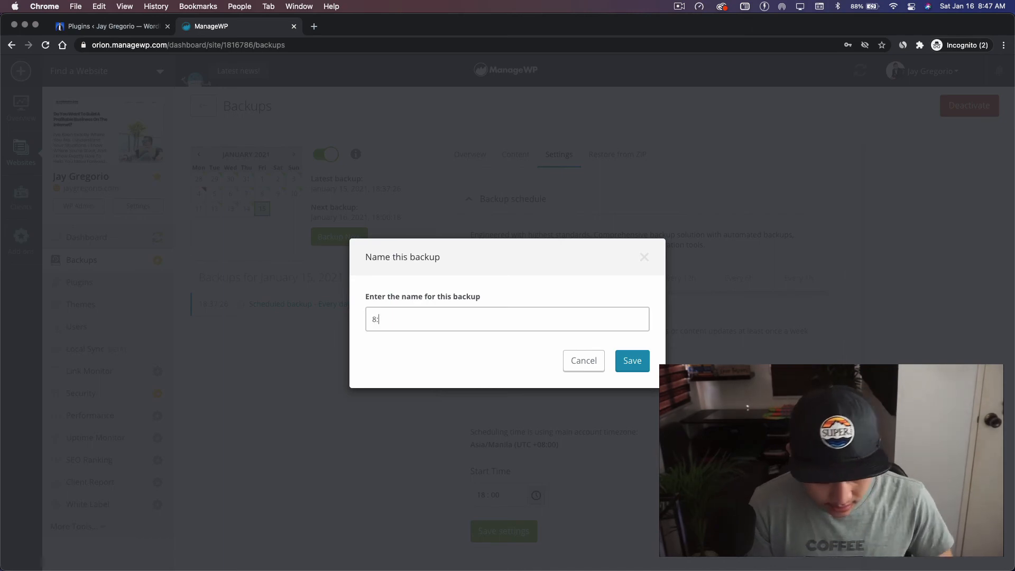
type("47")
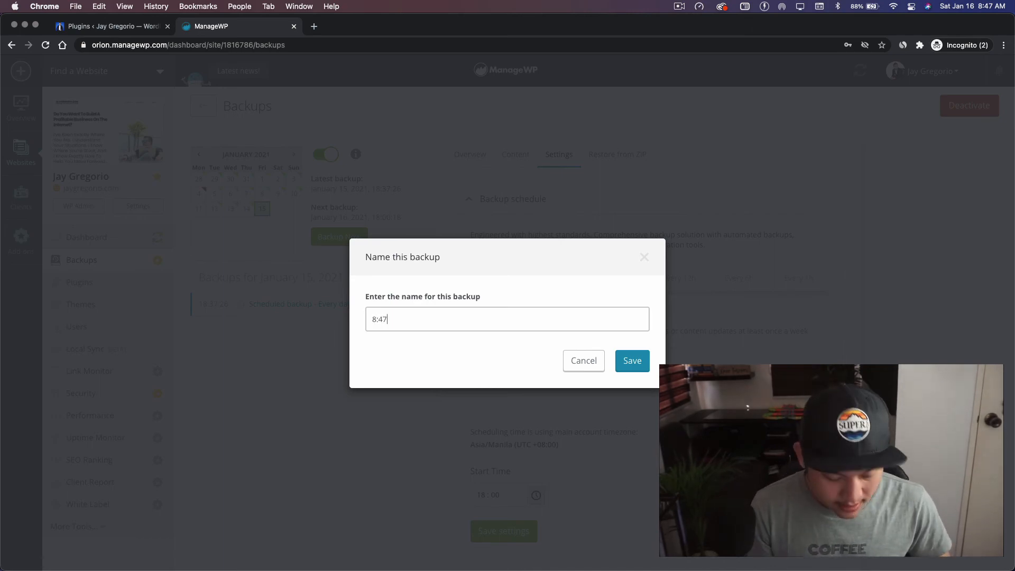
type("am")
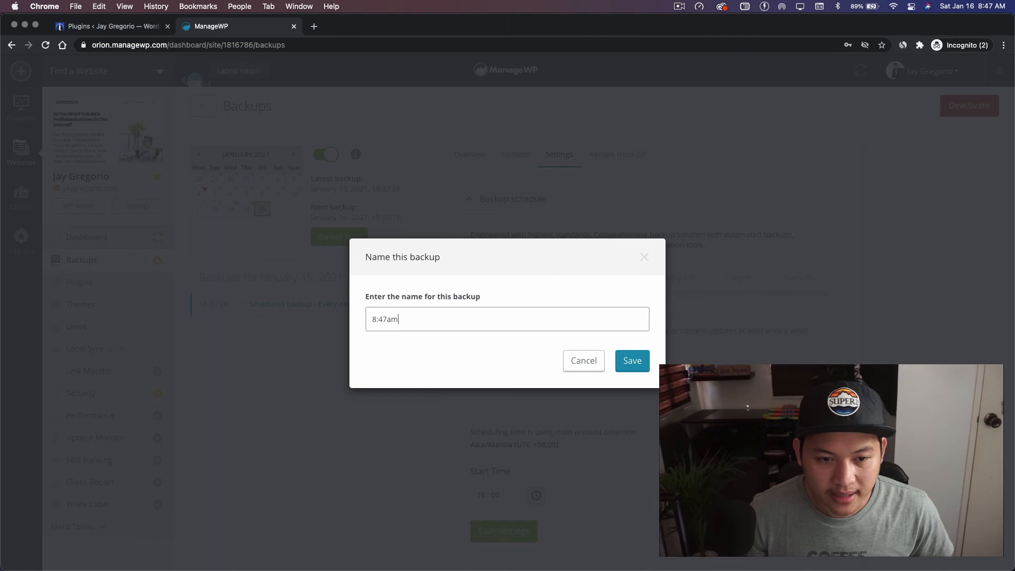
left_click(644, 372)
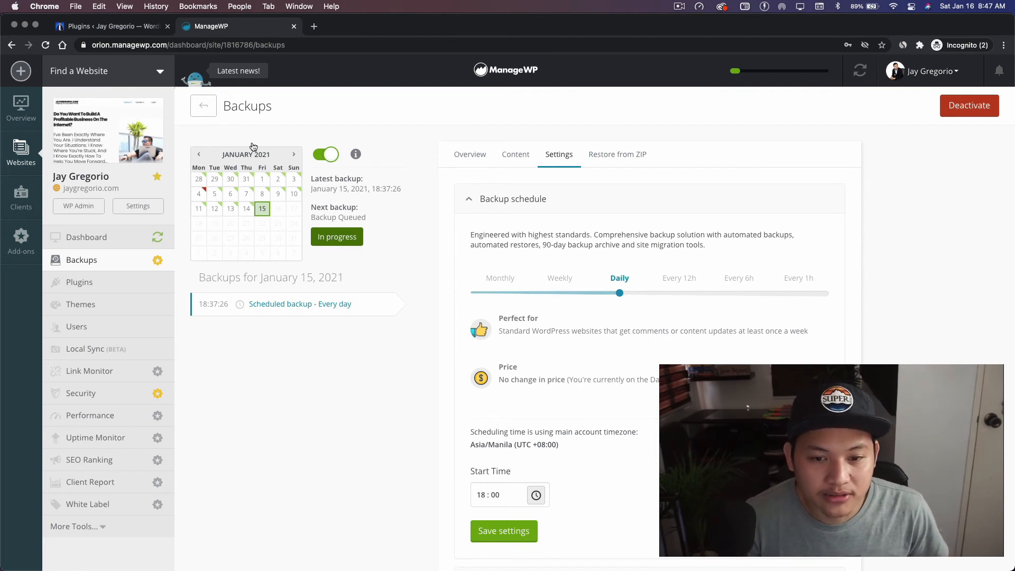
Step: Browse the backup calendar five months back and return to January 2021 to review the stored backups
left_click(197, 158)
left_click(198, 157)
left_click(198, 158)
left_click(198, 157)
left_click(197, 157)
left_click(294, 156)
left_click(294, 156)
left_click(294, 156)
left_click(294, 155)
left_click(294, 155)
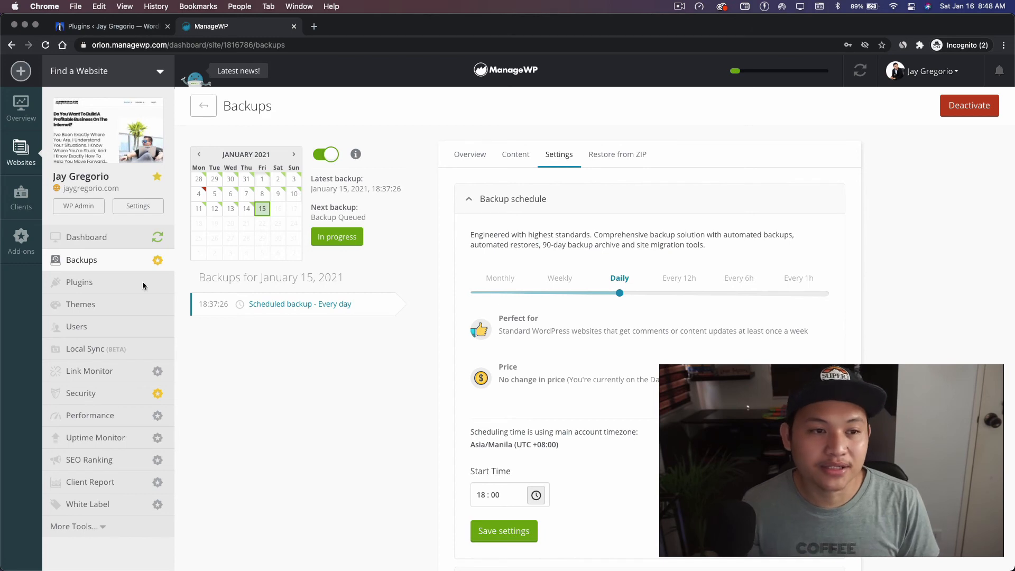
left_click(132, 30)
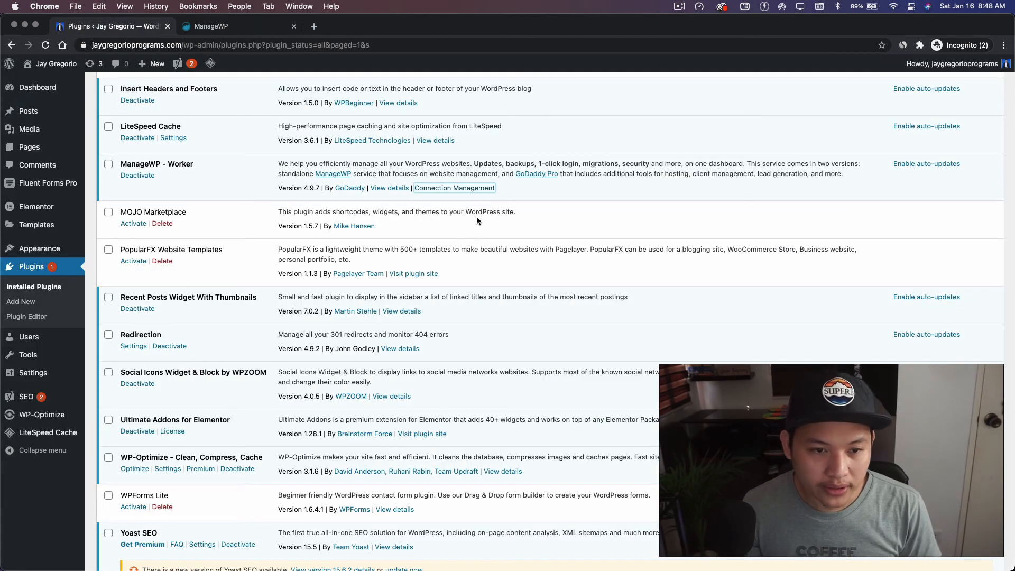
left_click(231, 29)
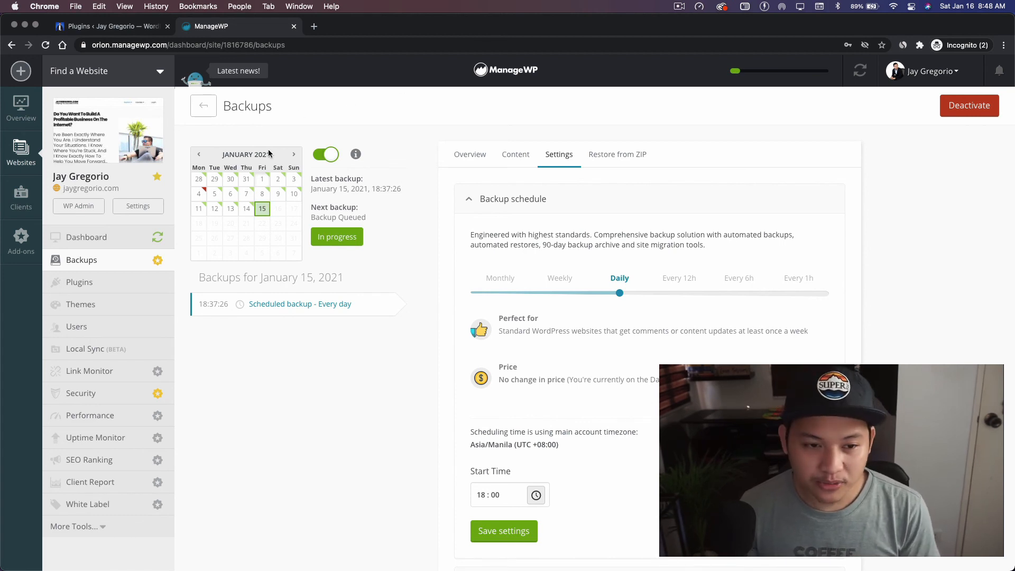
Step: Select the scheduled backup of January 15, 2021 and open its restore options from the backup overview
left_click(262, 215)
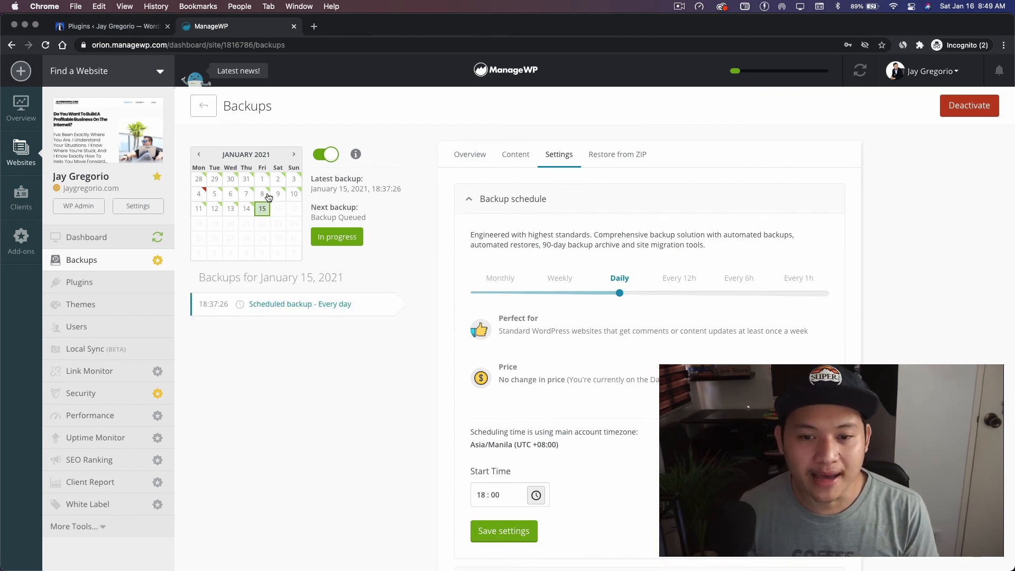
left_click(262, 213)
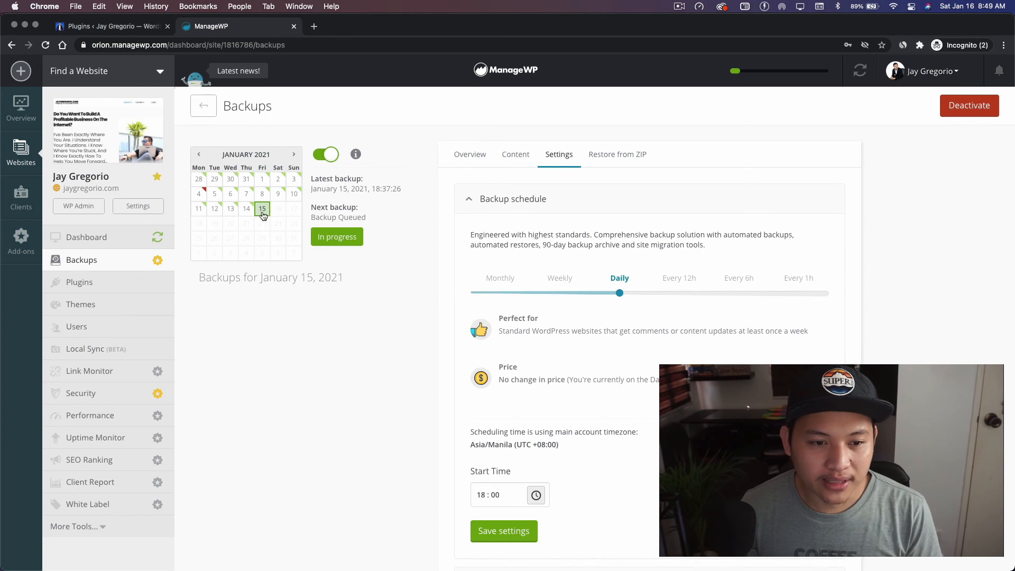
left_click(262, 212)
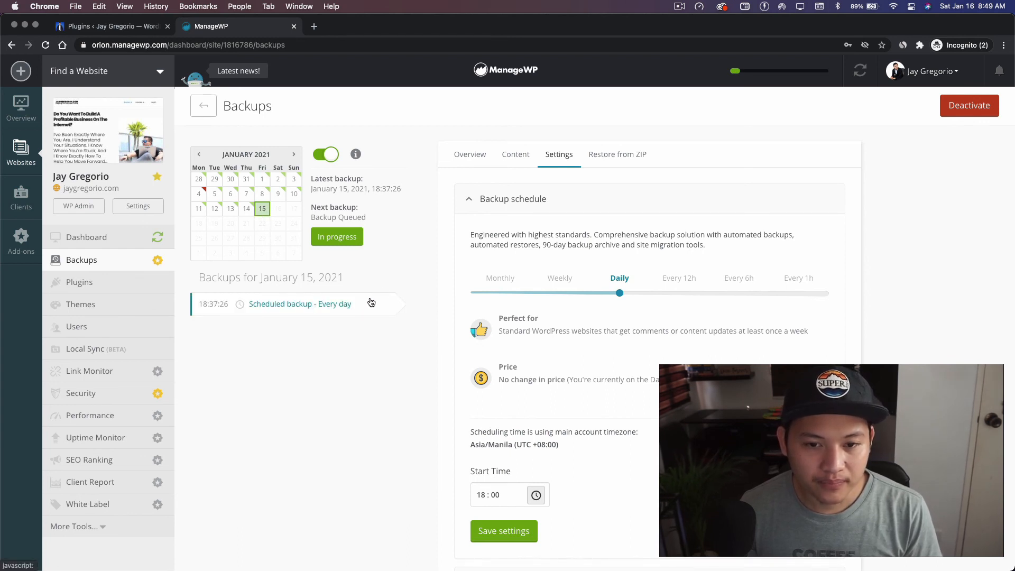
left_click(477, 156)
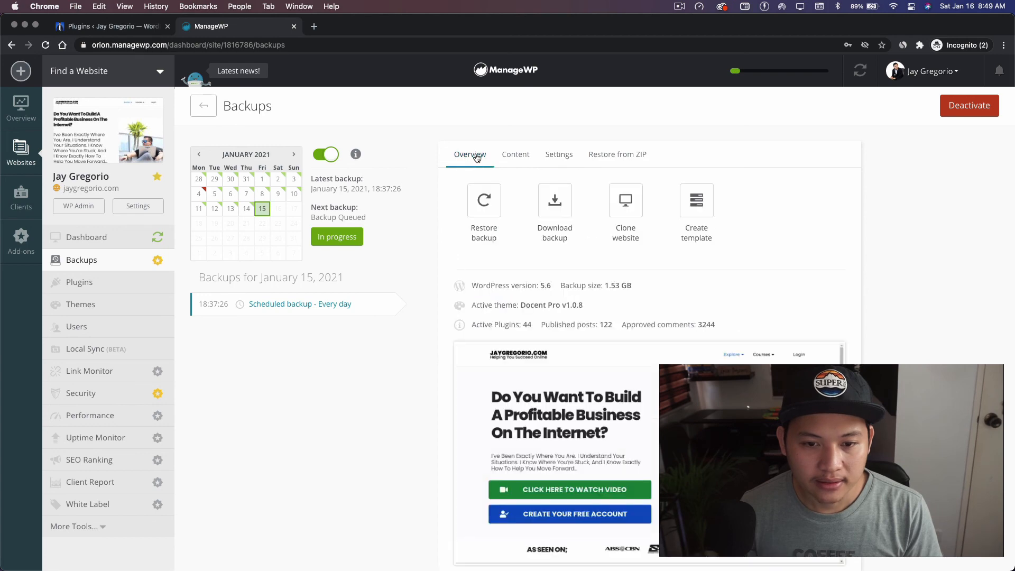
left_click(481, 217)
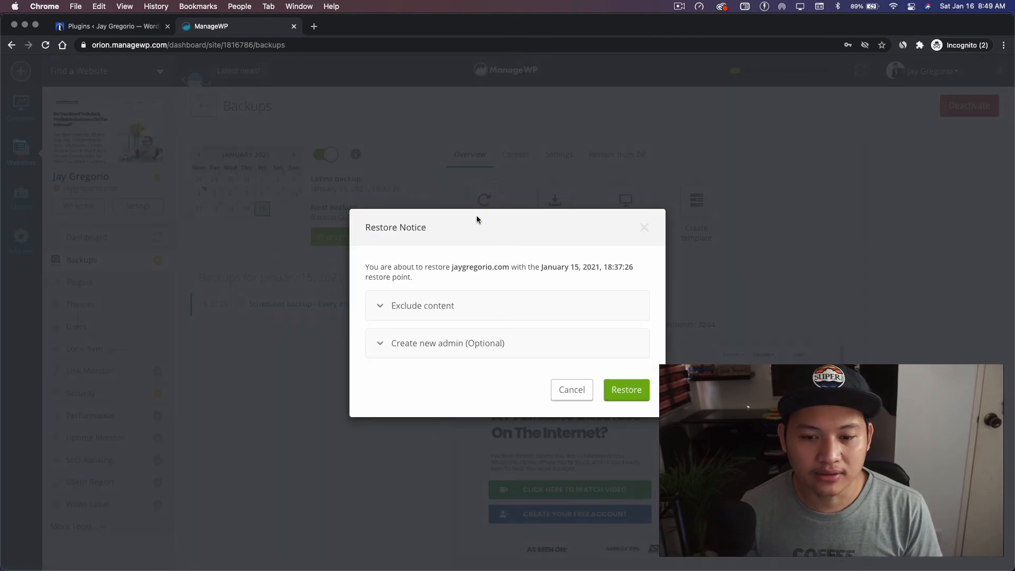